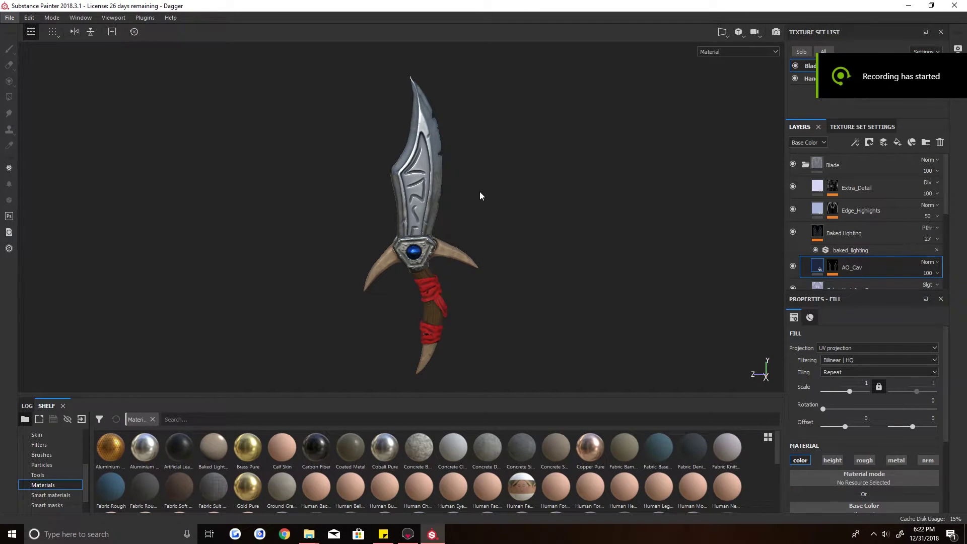
Examine the textured dagger model from several angles and distances
alt+drag(480, 192, 549, 192)
scroll(519, 191, up, 3)
alt+middle_drag(497, 153, 492, 162)
scroll(492, 162, down, 3)
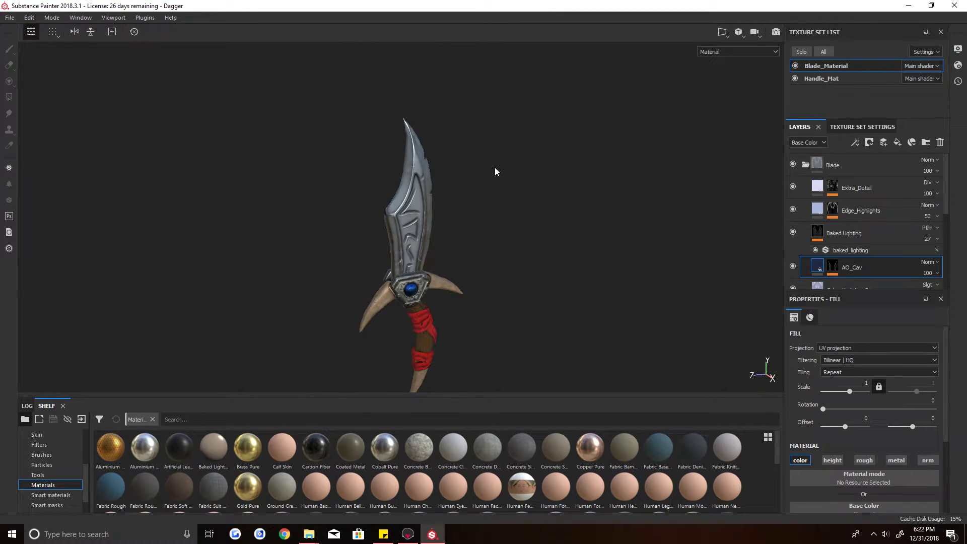
alt+drag(495, 167, 426, 136)
alt+middle_drag(522, 218, 513, 197)
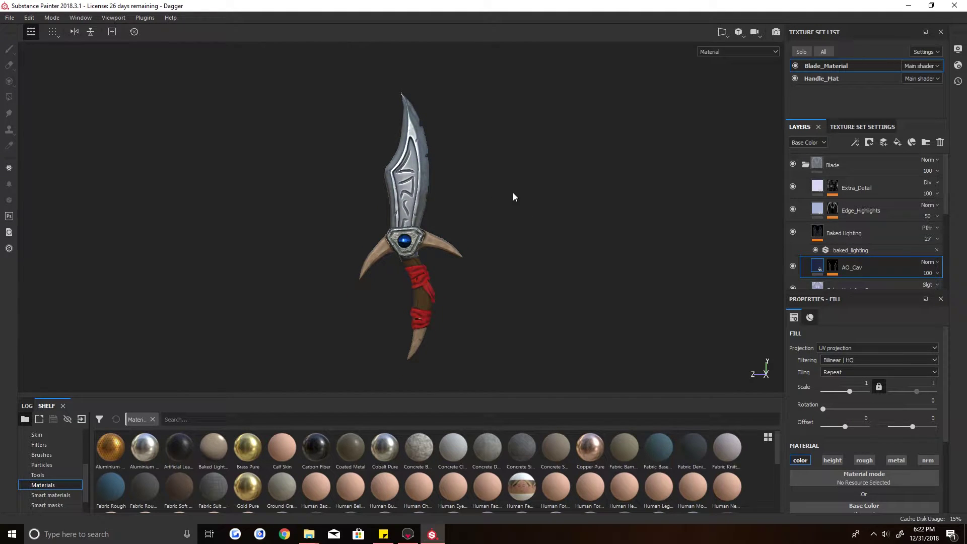
scroll(512, 195, up, 2)
alt+drag(512, 205, 540, 196)
alt+middle_drag(535, 321, 532, 324)
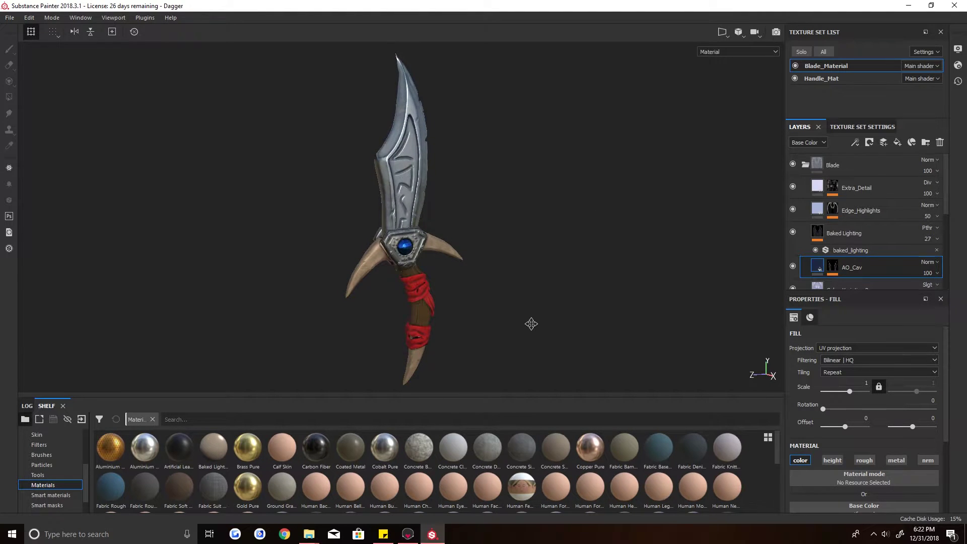
click(408, 534)
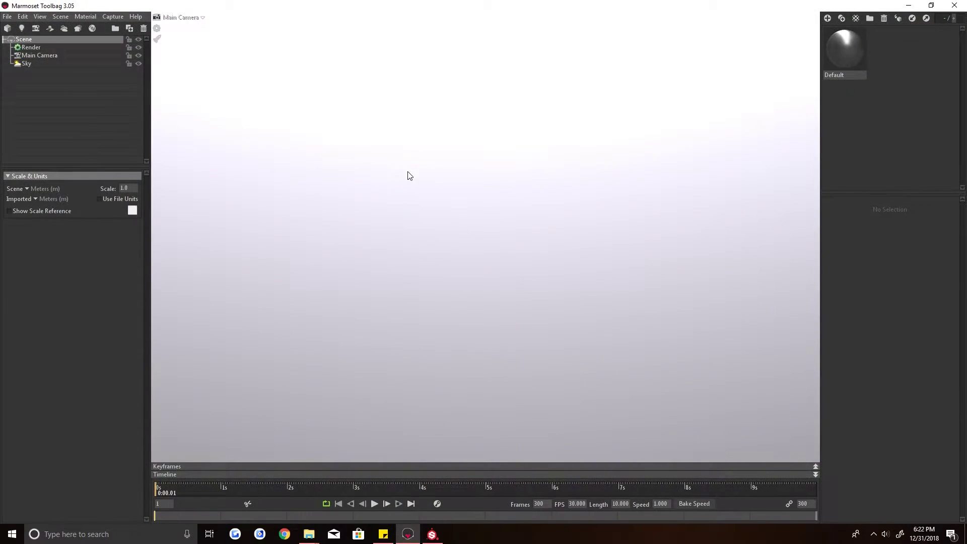
click(431, 534)
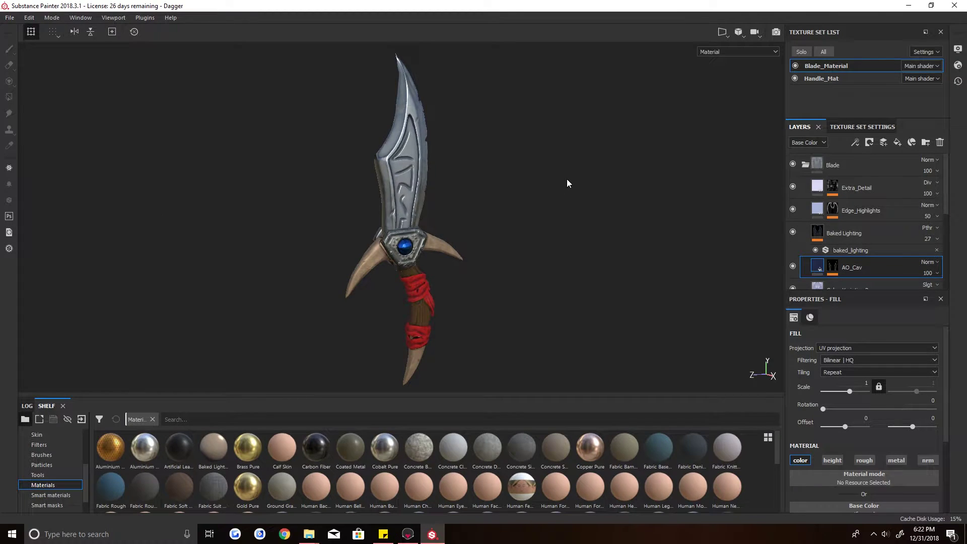
alt+drag(568, 180, 536, 171)
mouse_move(536, 171)
shift+right_down()
mouse_move(583, 171)
mouse_move(540, 171)
shift+right_up()
scroll(529, 203, up, 1)
scroll(533, 207, down, 3)
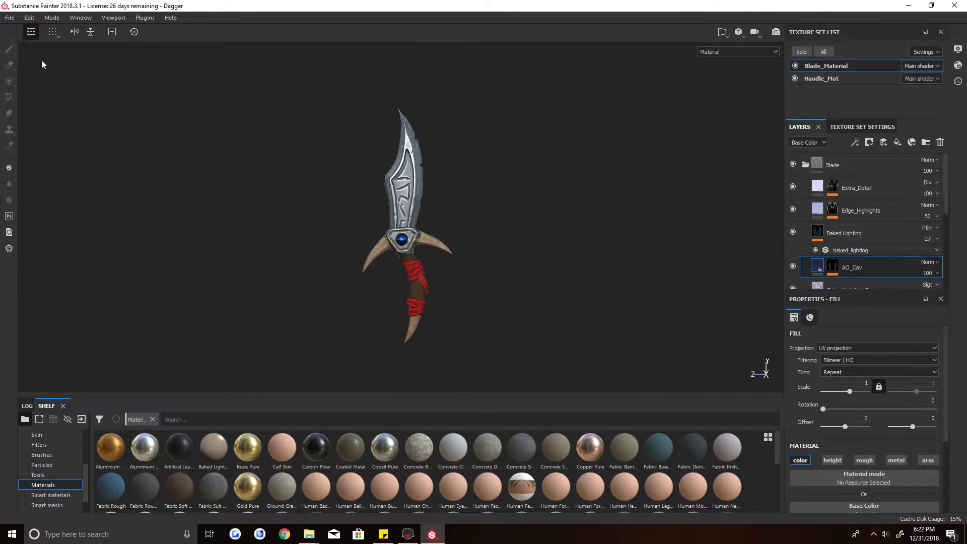
click(9, 17)
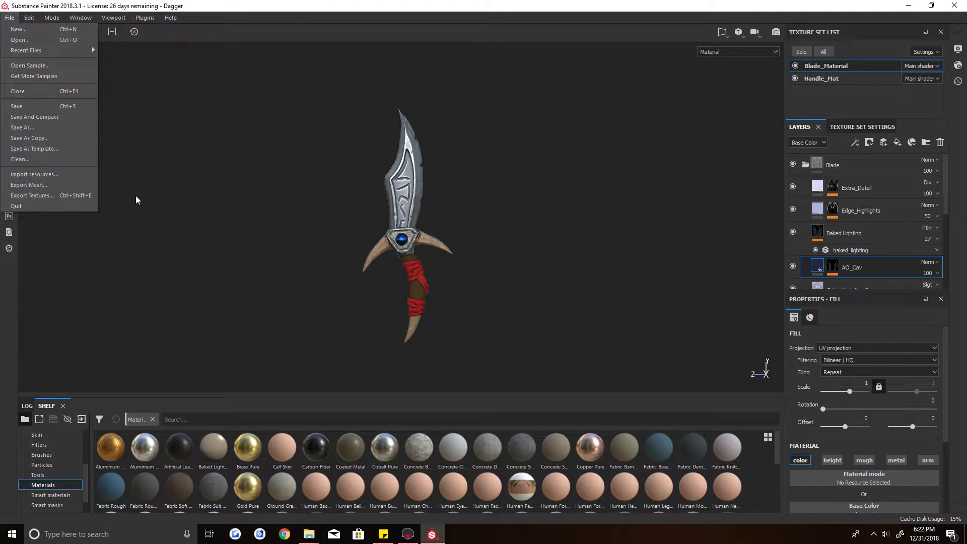
click(379, 145)
scroll(485, 168, up, 2)
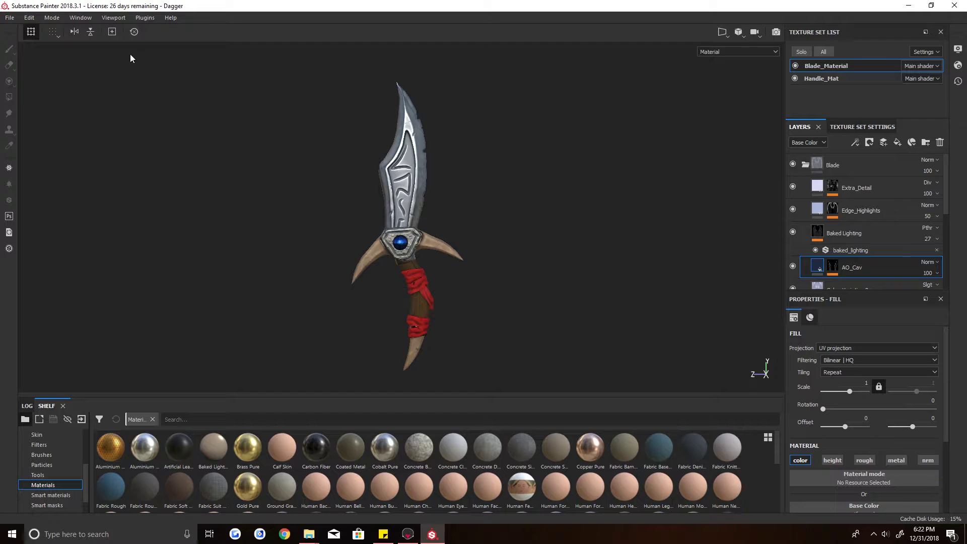
click(28, 19)
click(445, 188)
Start a texture export and choose the PBR SpecGloss from MetalRough configuration
click(11, 17)
click(59, 195)
click(329, 132)
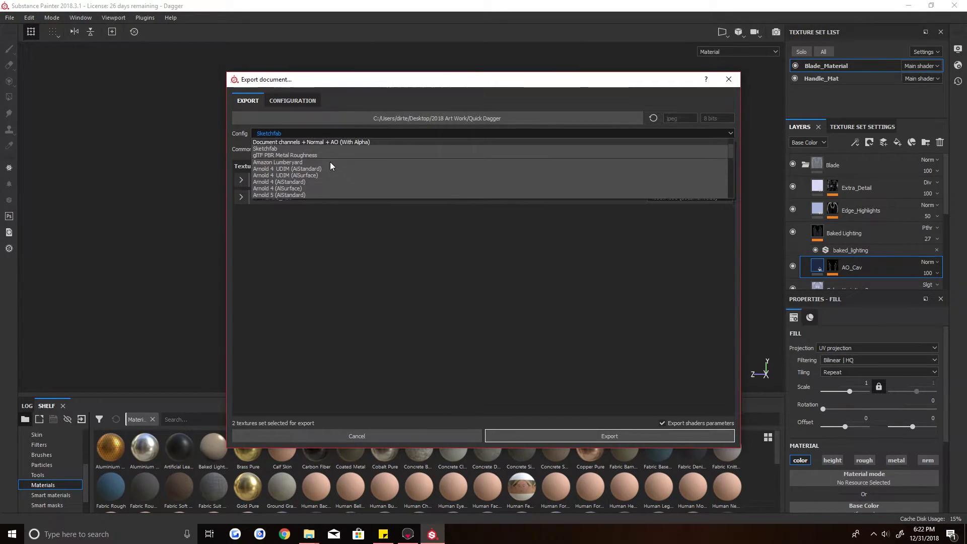
scroll(330, 163, down, 10)
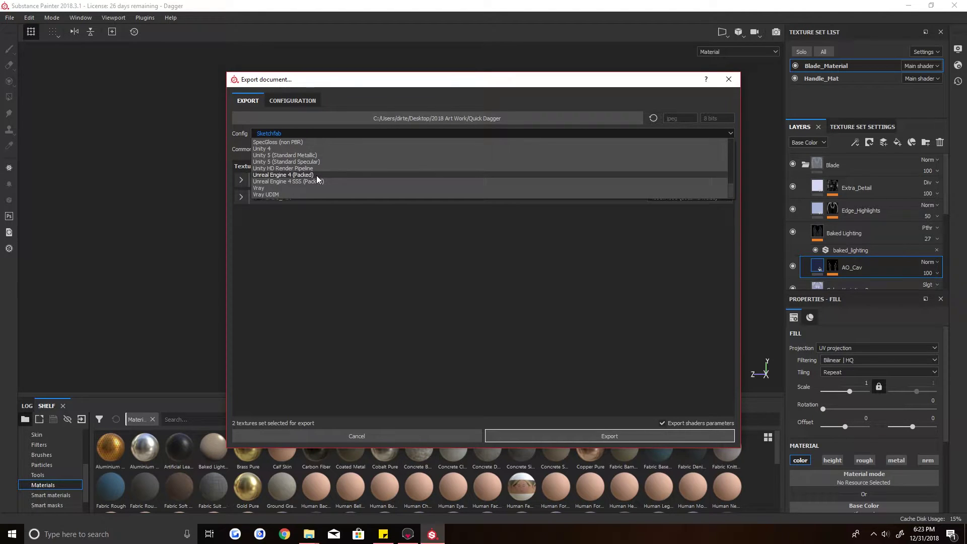
scroll(317, 173, up, 8)
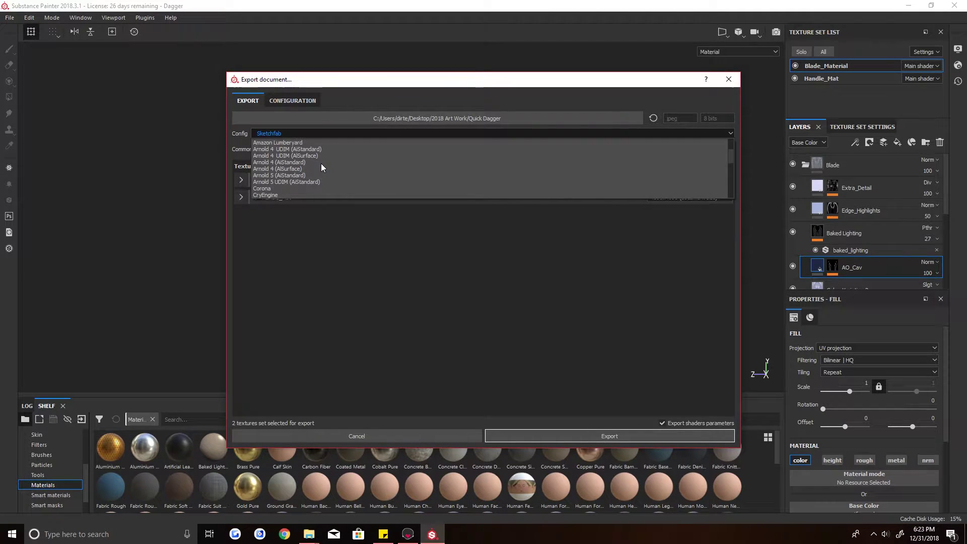
scroll(321, 163, down, 6)
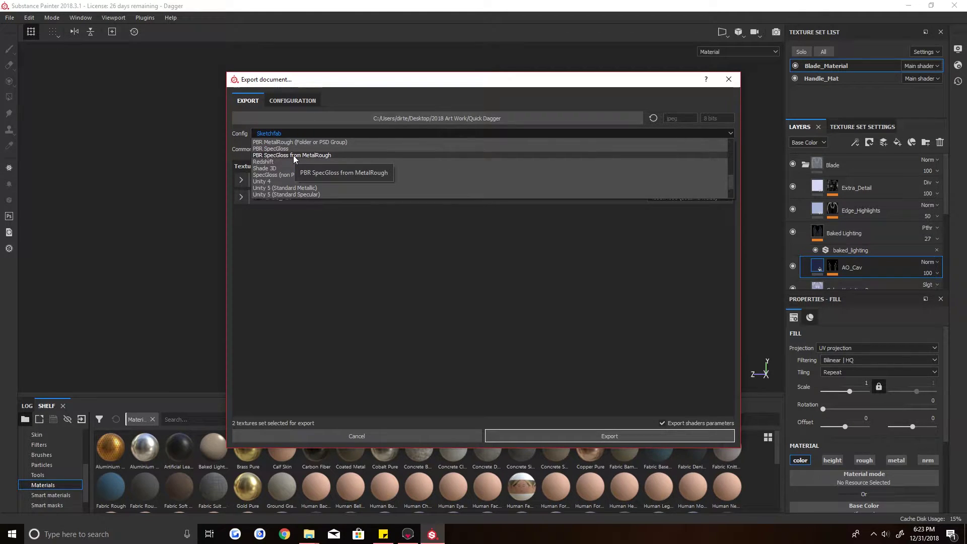
click(293, 155)
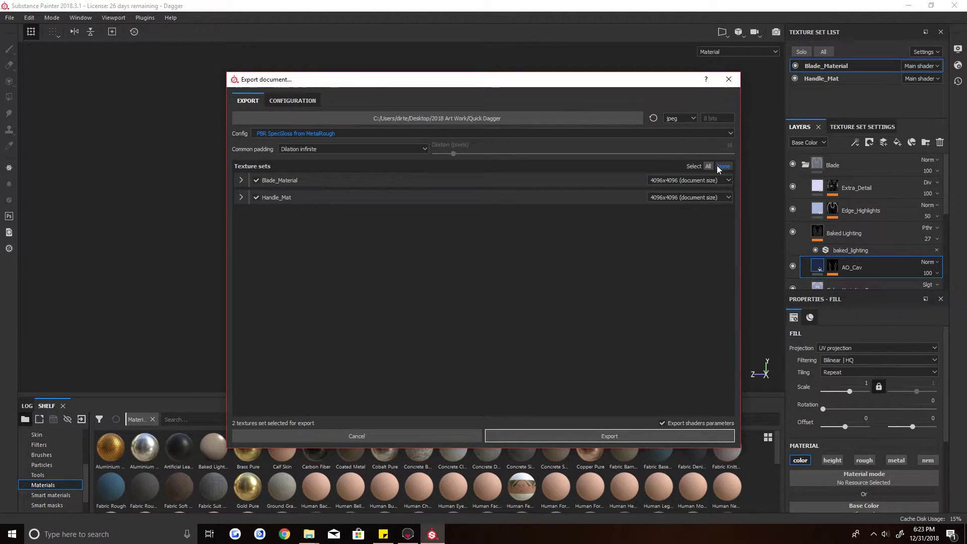
Export both texture sets to the Substance Painter To Marmoset Tutorial folder inside 2018 Art Work
click(470, 118)
click(388, 111)
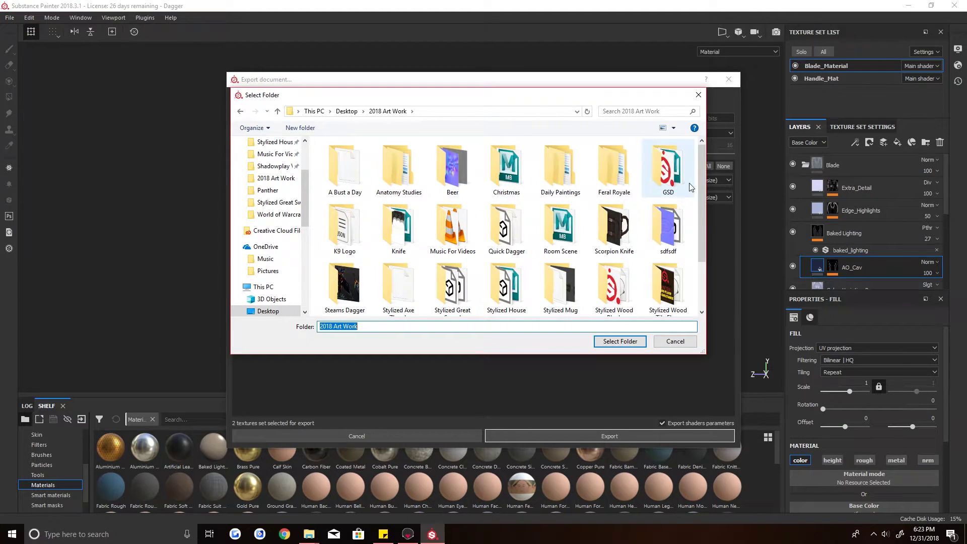
scroll(701, 200, down, 1)
drag(700, 200, 699, 244)
double_click(409, 273)
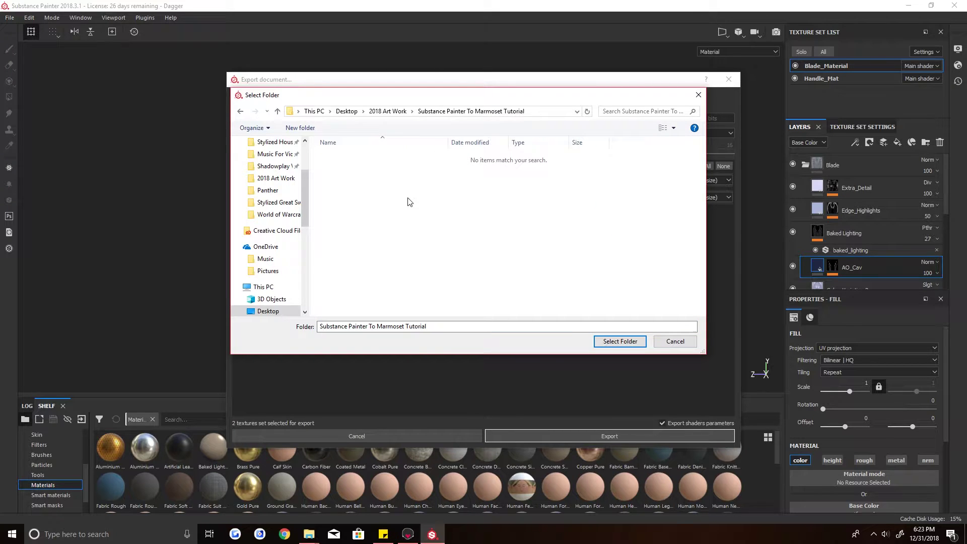
click(611, 345)
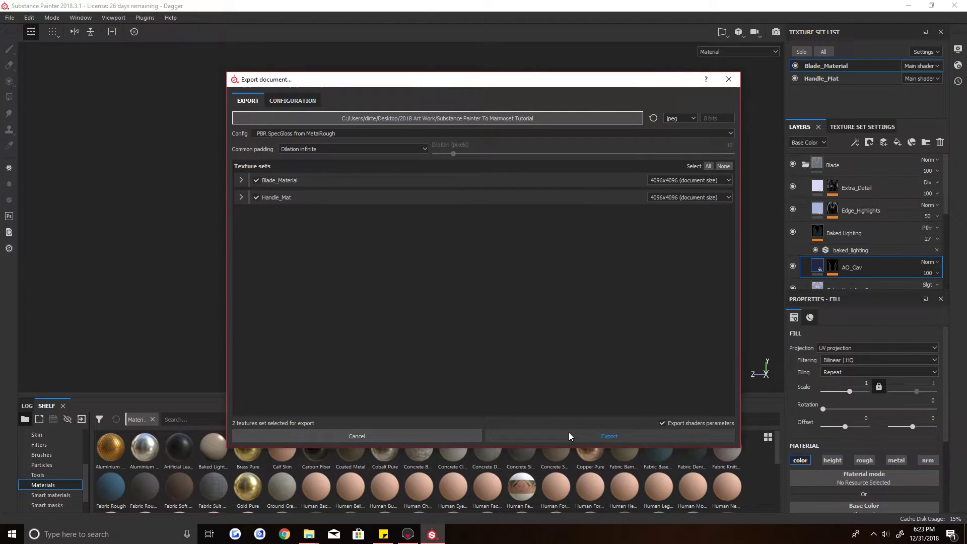
click(569, 434)
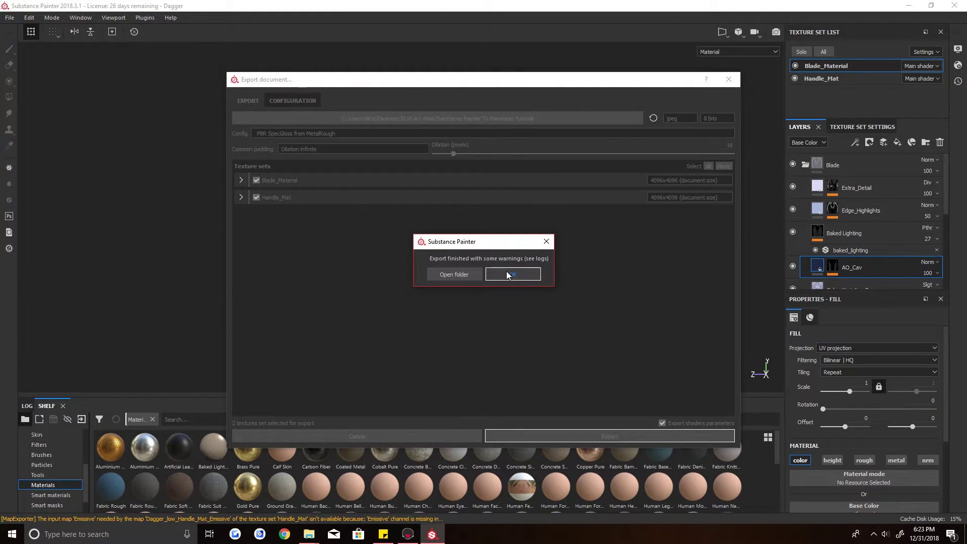
click(507, 273)
Switch to Marmoset Toolbag and import the Dagger_low model from the Quick Dagger folder in 2018 Art Work
click(409, 533)
click(7, 17)
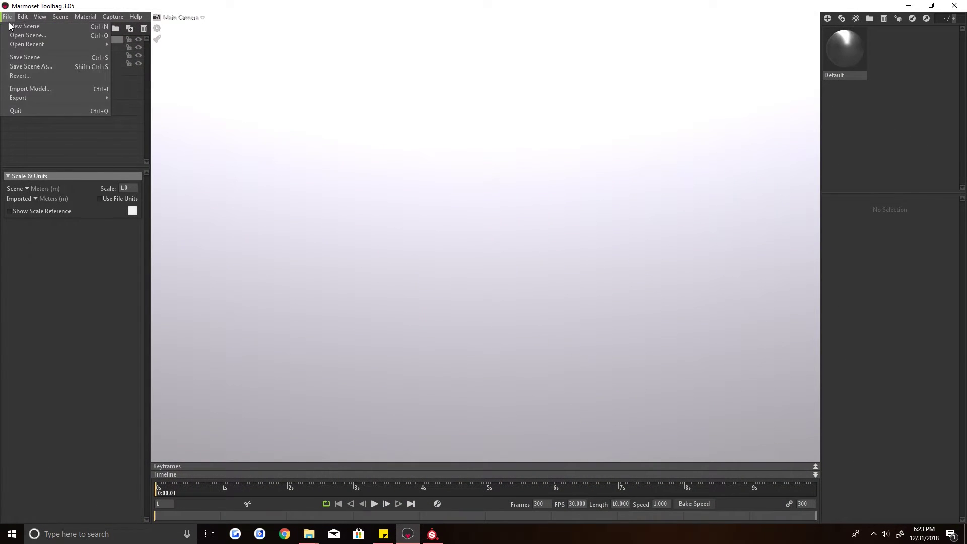
click(30, 89)
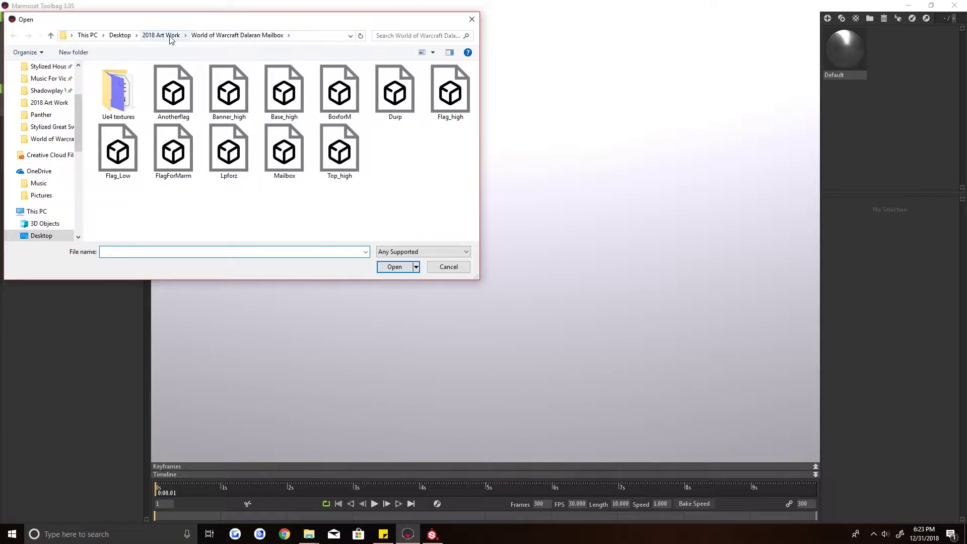
click(161, 36)
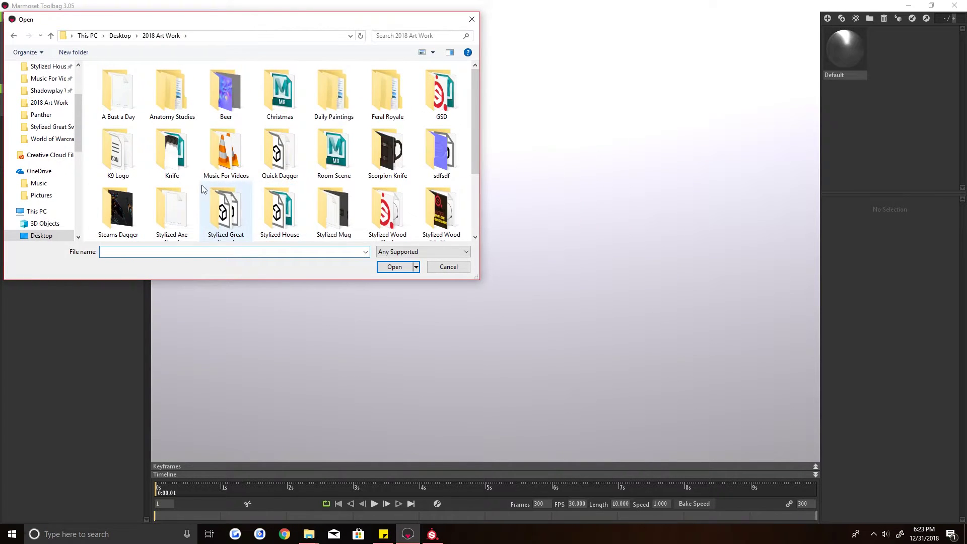
double_click(280, 151)
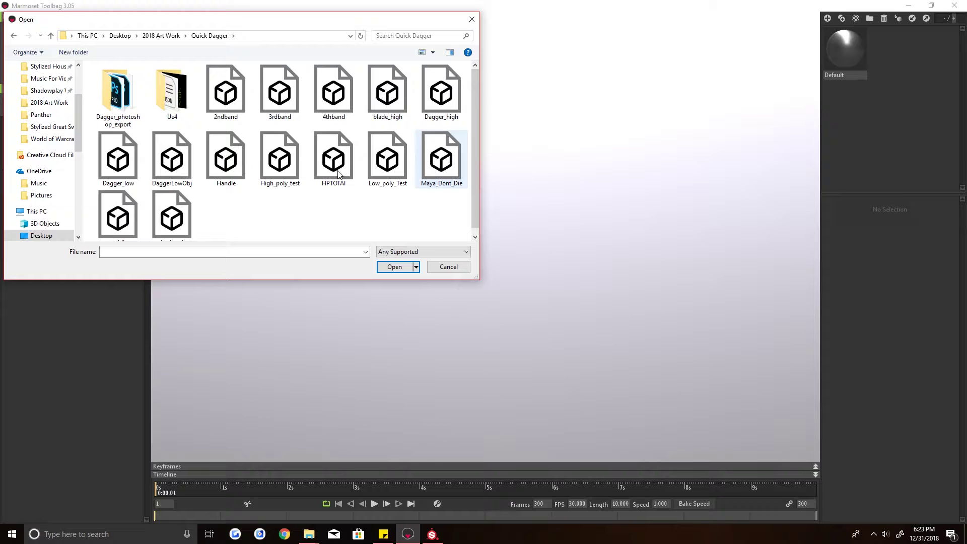
double_click(118, 159)
click(602, 189)
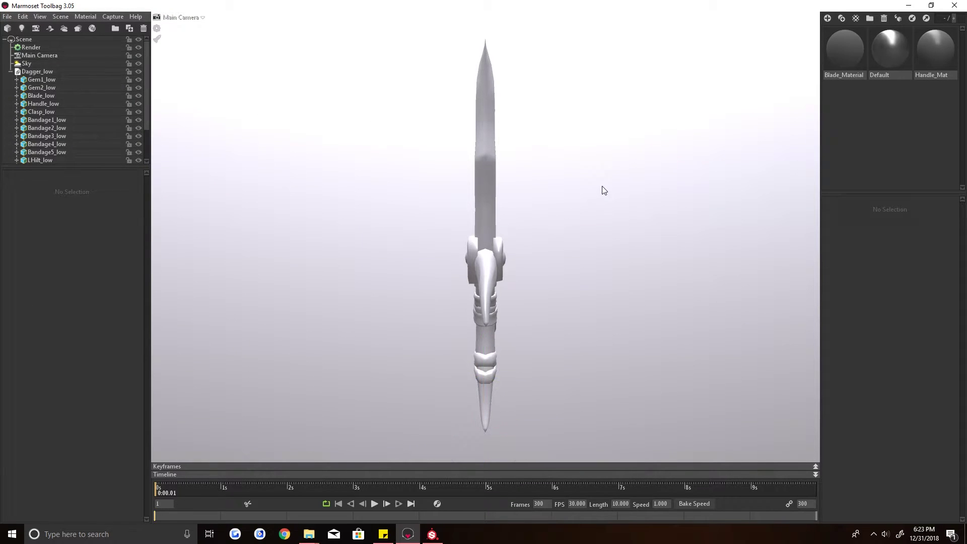
Turn the dagger to show its broad side and delete the Default material
alt+drag(632, 183, 493, 188)
alt+middle_drag(577, 180, 523, 191)
click(900, 61)
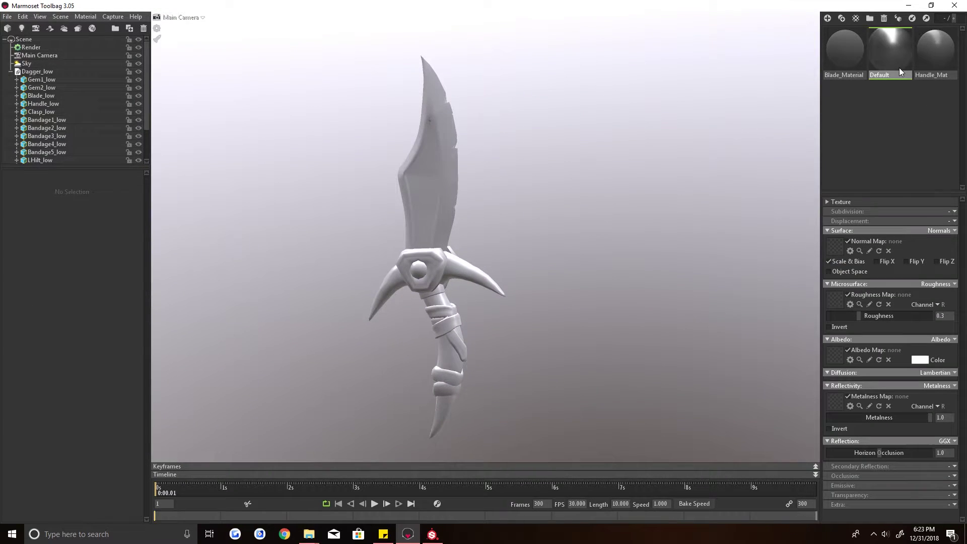
key(Delete)
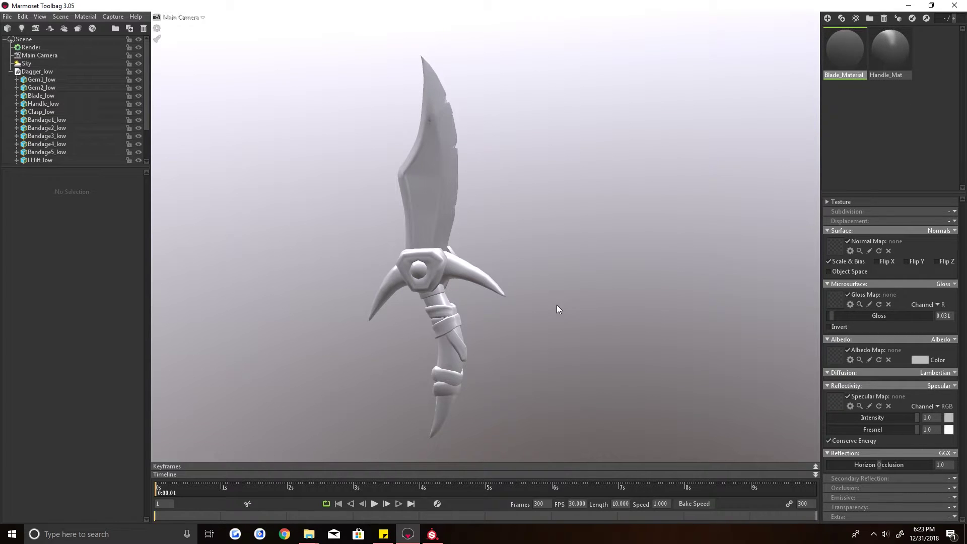
Switch to File Explorer, open the Substance Painter To Marmoset Tutorial folder in 2018 Art Work, and minimize its window
mouse_move(312, 534)
click(313, 513)
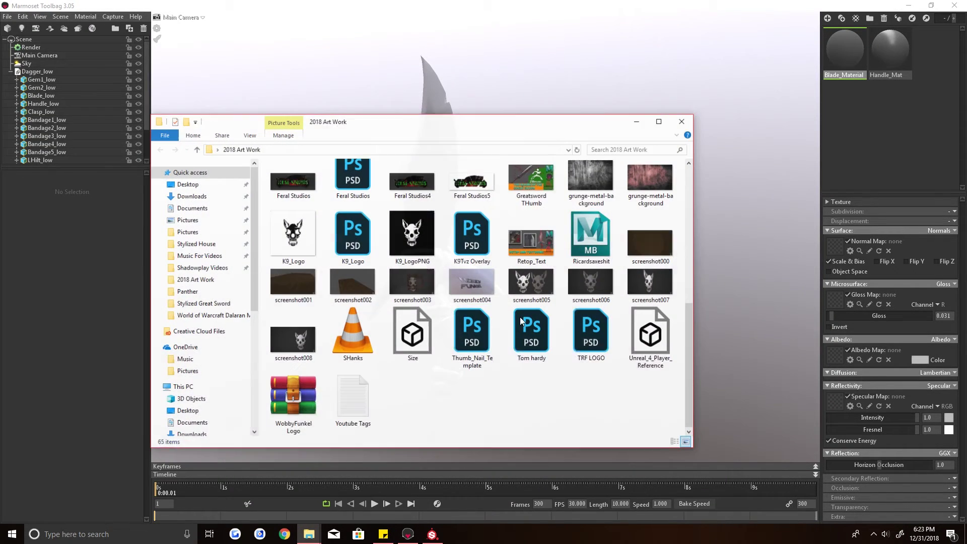
scroll(492, 351, up, 10)
click(595, 242)
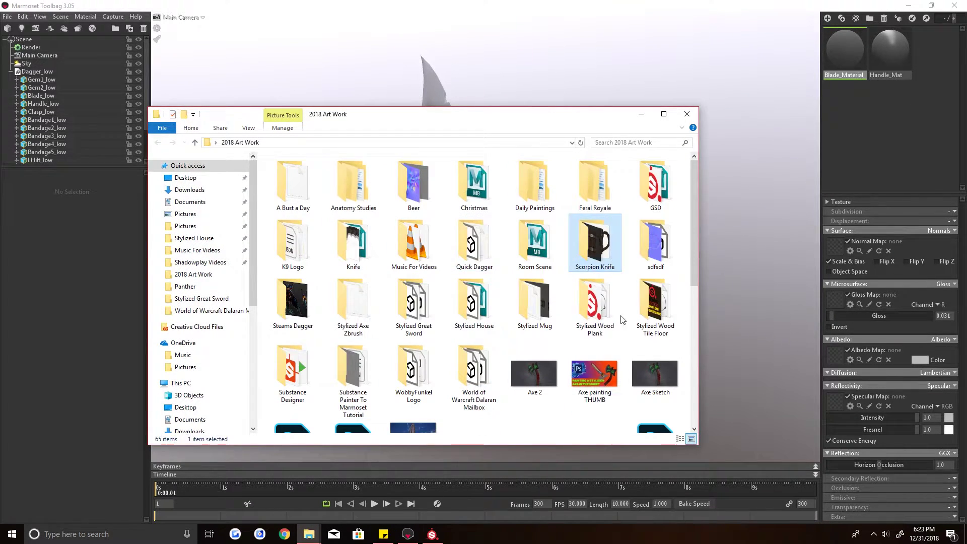
click(474, 376)
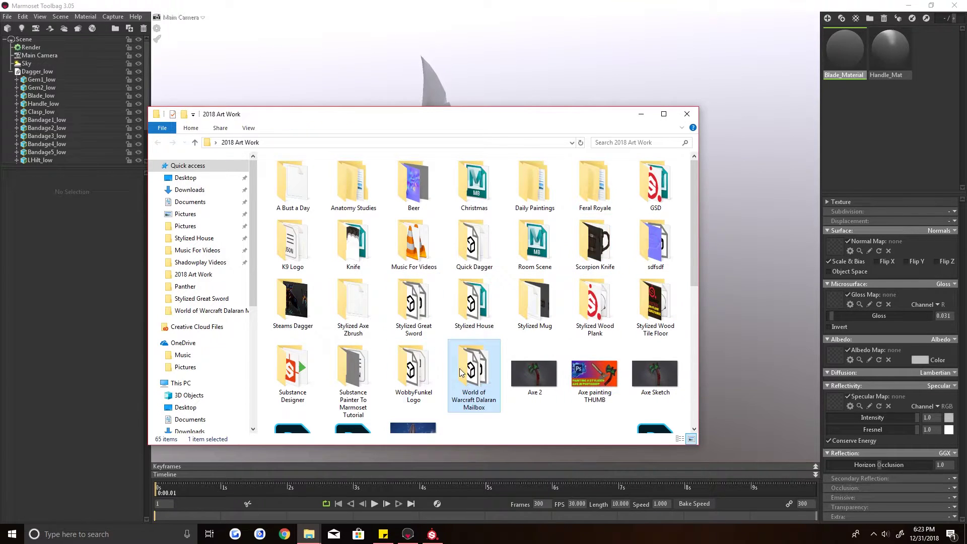
click(340, 375)
double_click(340, 374)
click(641, 114)
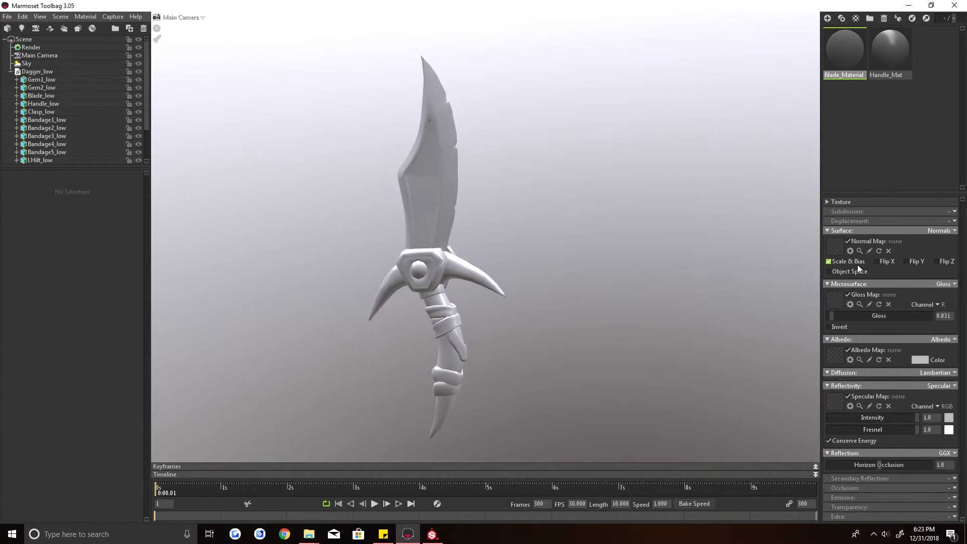
Bring up the exported textures folder and look over the blade and handle maps
click(836, 242)
click(447, 266)
click(310, 534)
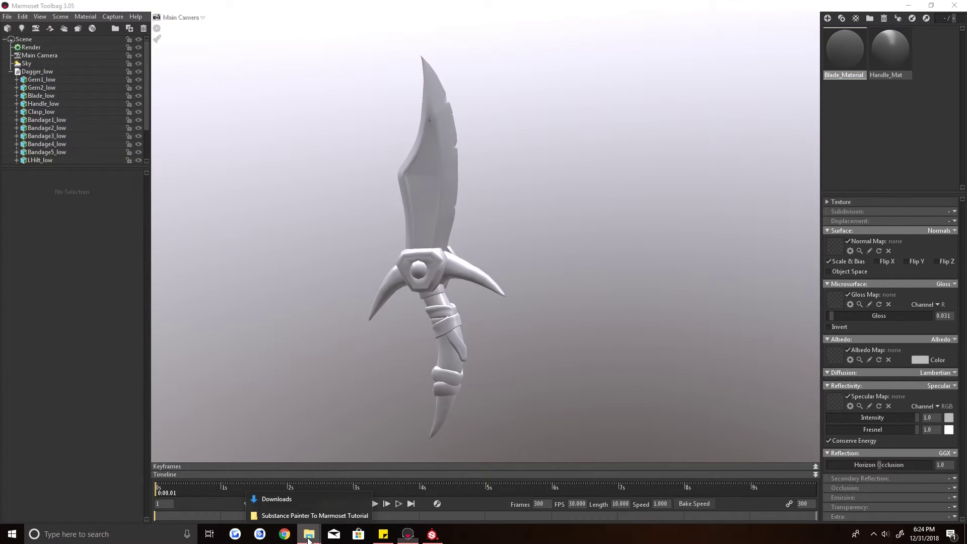
click(309, 516)
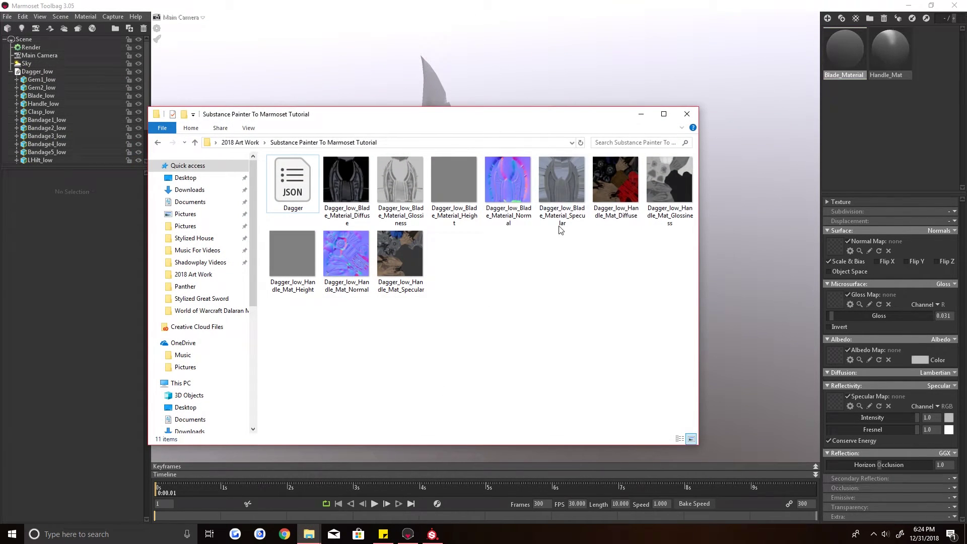
drag(428, 114, 424, 141)
Look over the Blade_Material and Handle_Mat settings and view the untextured dagger
click(836, 39)
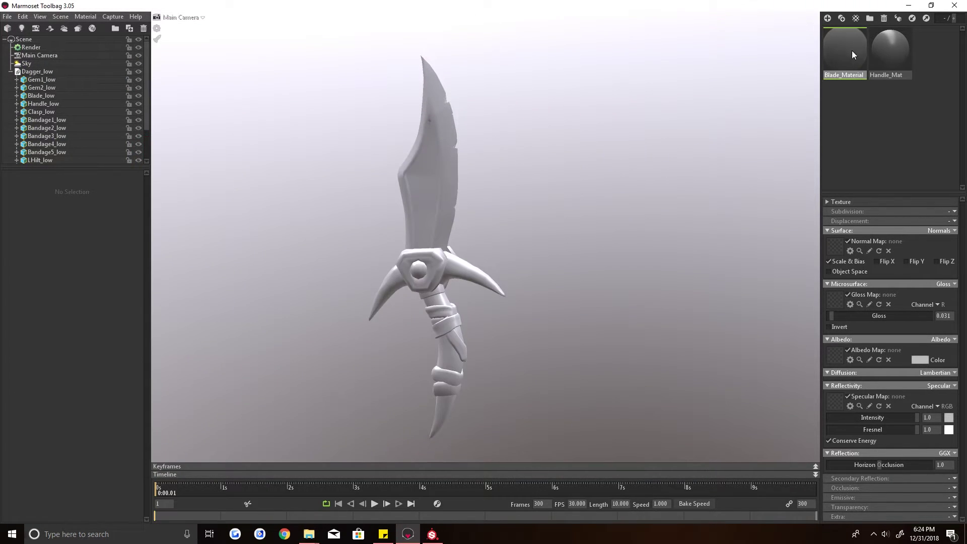
click(887, 50)
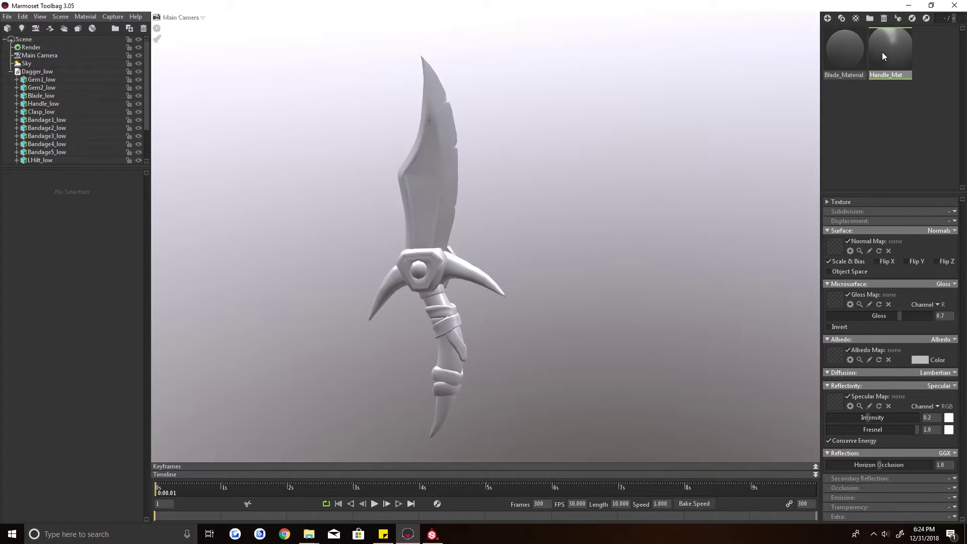
middle_drag(485, 247, 482, 223)
drag(482, 223, 508, 220)
middle_drag(508, 219, 508, 229)
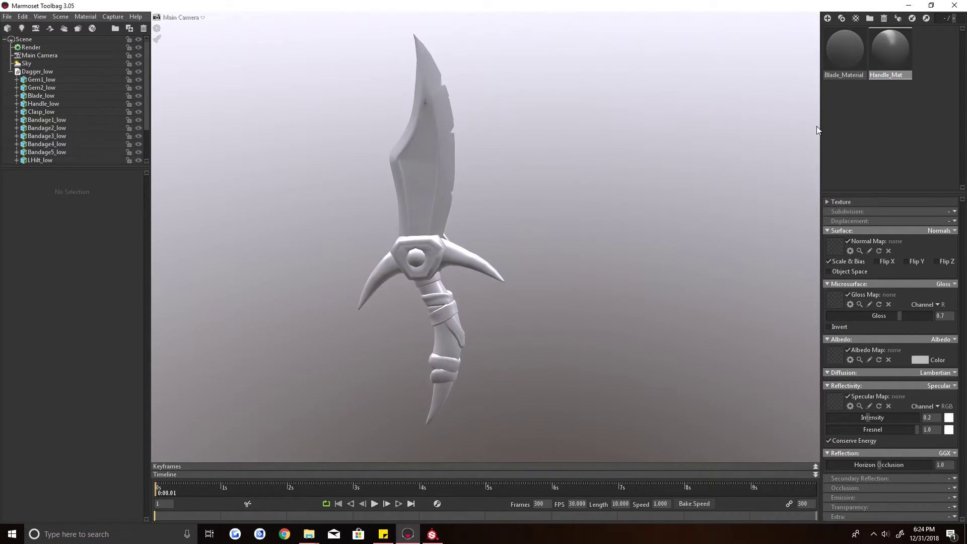
Select Blade_Material and assign the Dagger_low_Blade_Material_Diffuse texture from the exported textures folder as its albedo map
click(837, 67)
click(309, 534)
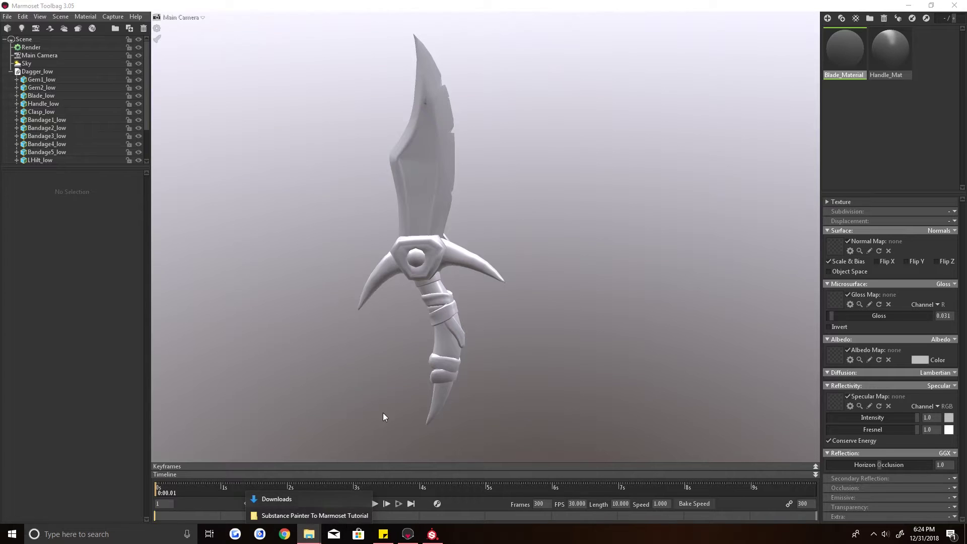
click(306, 516)
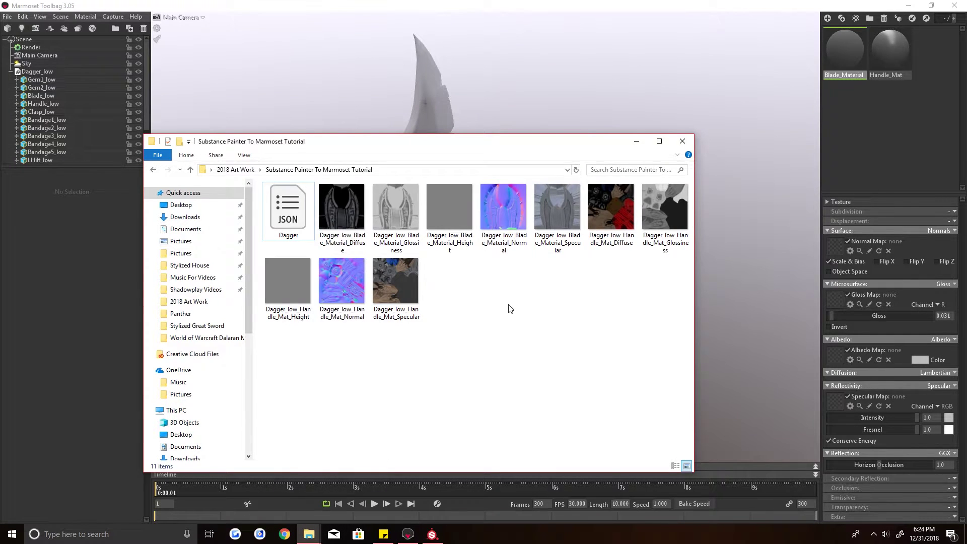
drag(346, 204, 835, 246)
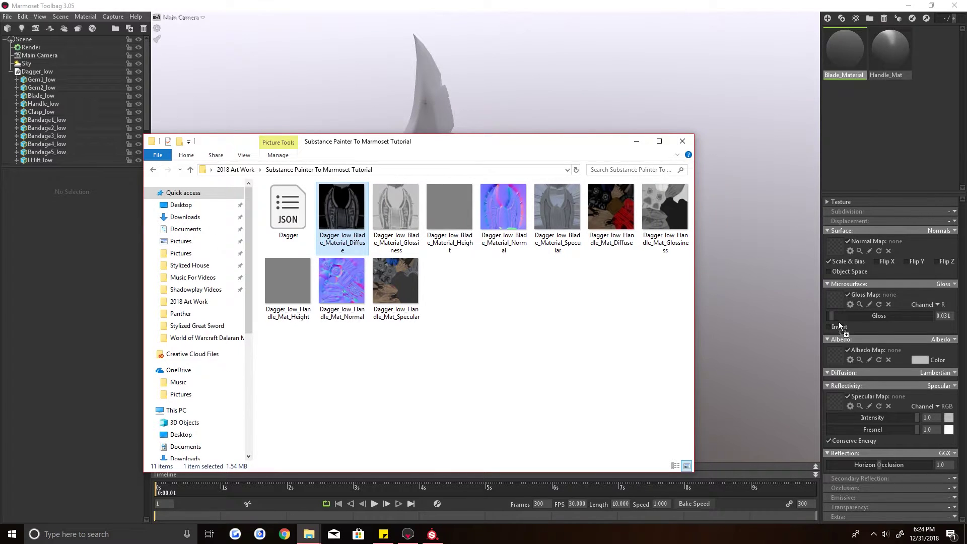
drag(837, 351, 836, 352)
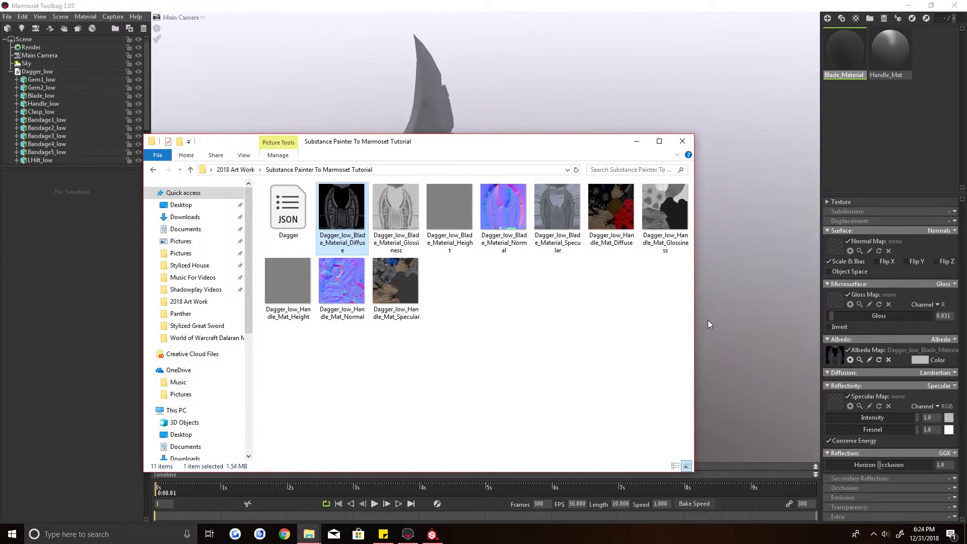
Assign the Dagger_low_Blade_Material_Glossiness texture as Blade_Material's gloss map
click(388, 204)
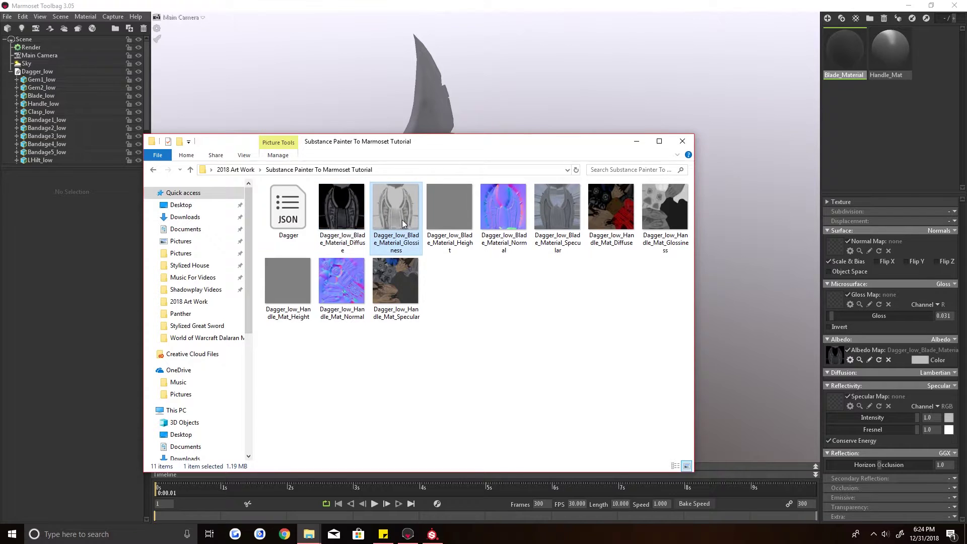
drag(398, 212, 743, 284)
drag(857, 293, 838, 300)
click(540, 287)
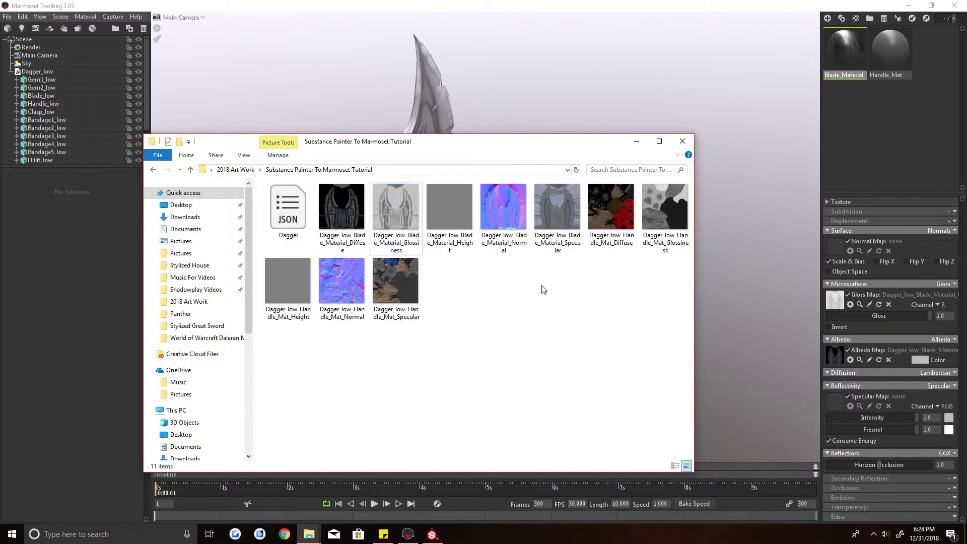
Assign the Dagger_low_Blade_Material_Normal texture as Blade_Material's normal map and enable Flip Y
mouse_move(504, 212)
mouse_down()
mouse_move(625, 237)
mouse_move(826, 255)
mouse_move(838, 243)
mouse_up()
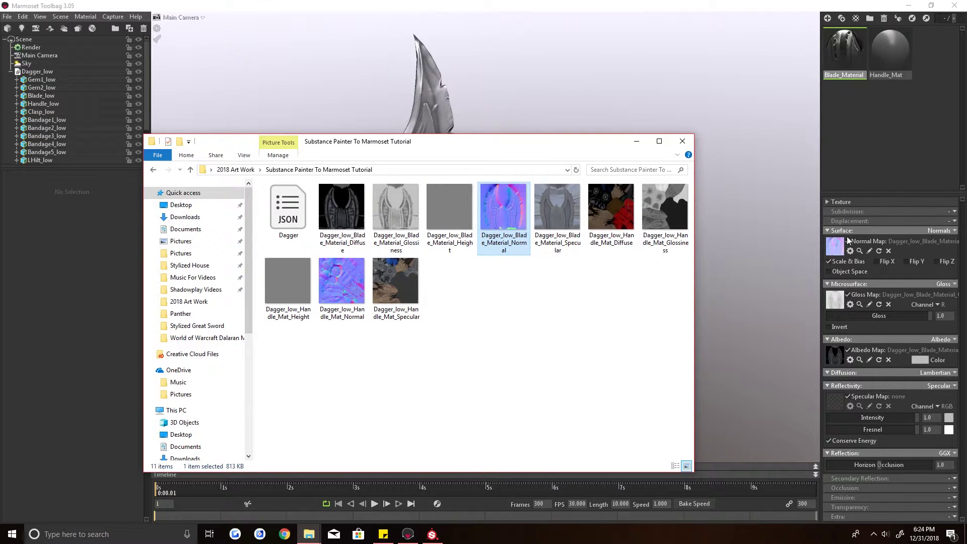
click(907, 262)
drag(472, 158, 489, 177)
middle_drag(489, 177, 498, 226)
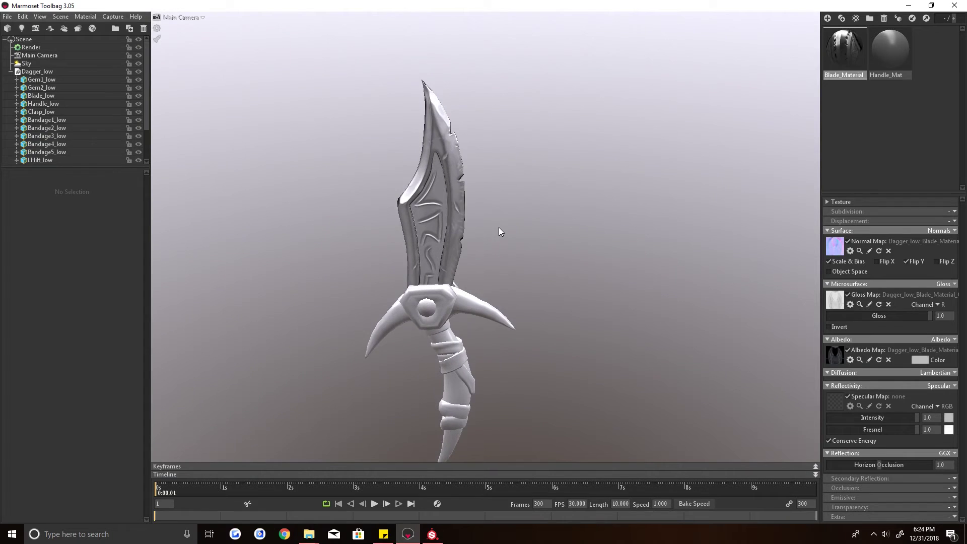
scroll(500, 226, up, 2)
Turn Flip Y off and on again for the blade's normal map to compare the carved details up close
click(916, 260)
middle_drag(424, 213, 460, 244)
scroll(460, 245, down, 4)
scroll(460, 245, up, 5)
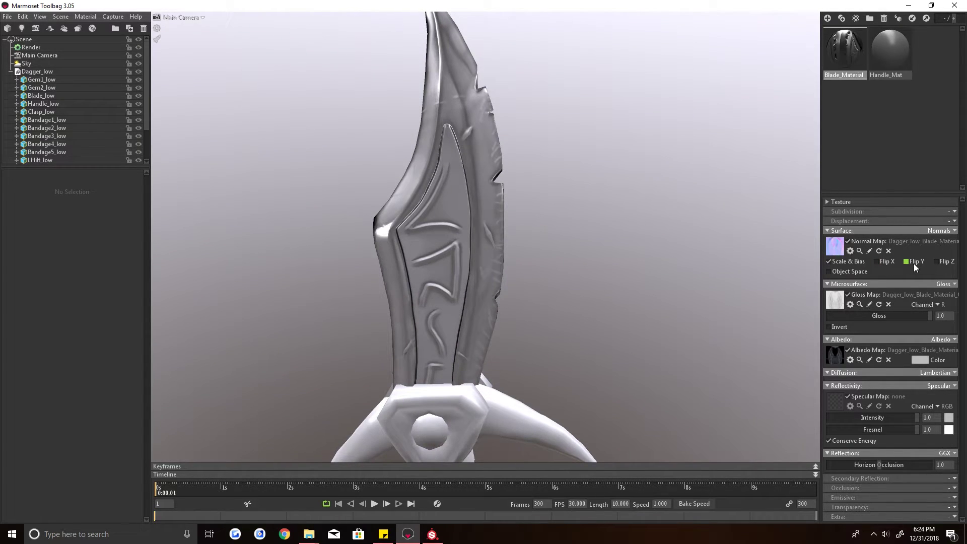
click(907, 262)
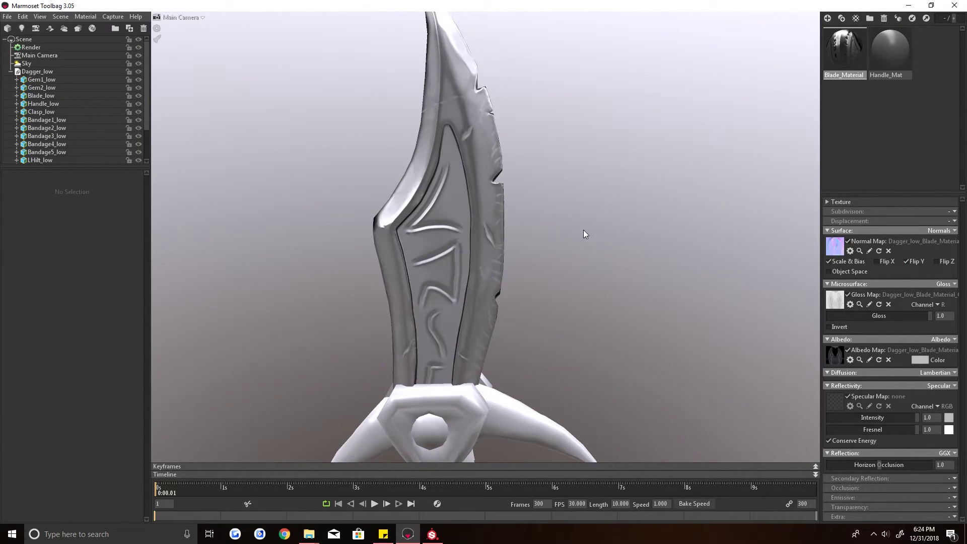
scroll(602, 253, down, 3)
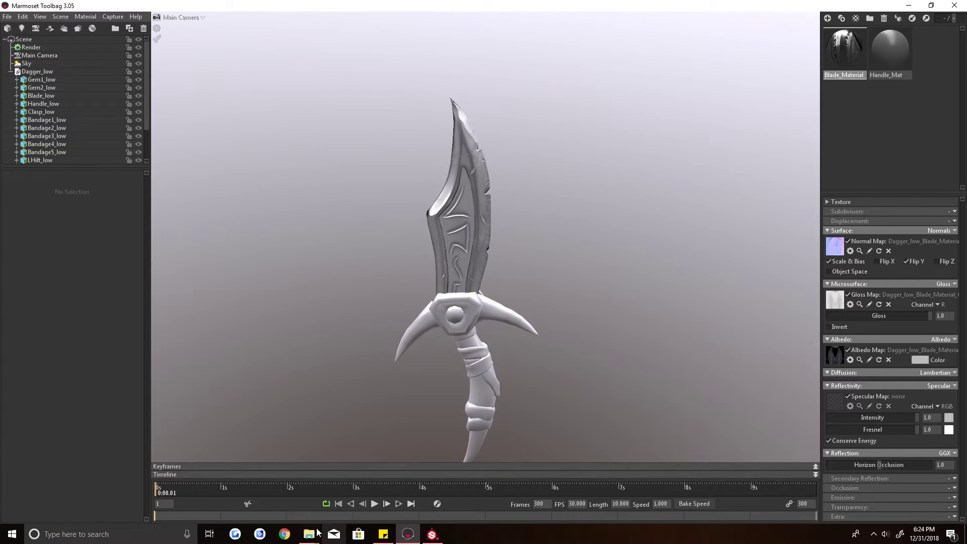
Assign the Dagger_low_Blade_Material_Specular texture from the exported textures folder as Blade_Material's specular map
mouse_move(309, 534)
click(313, 514)
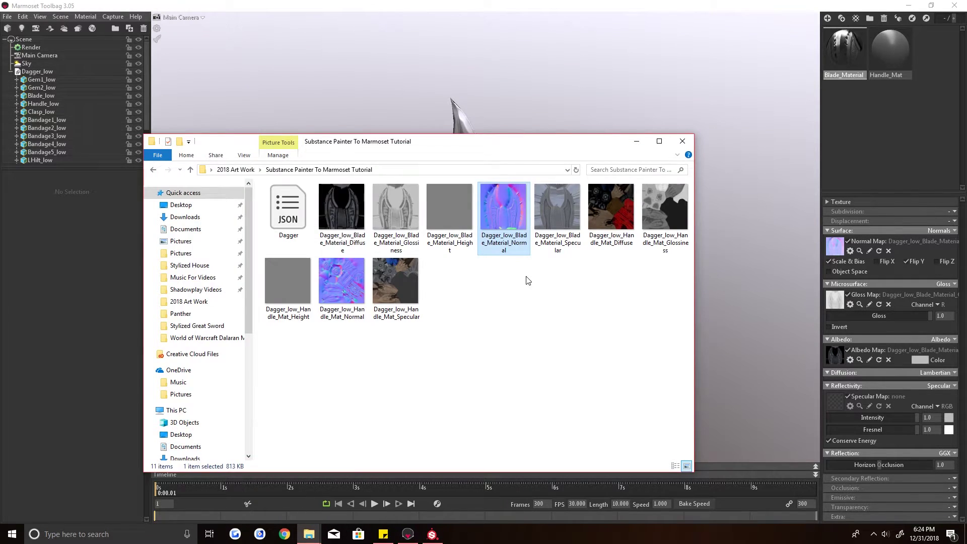
drag(559, 204, 838, 397)
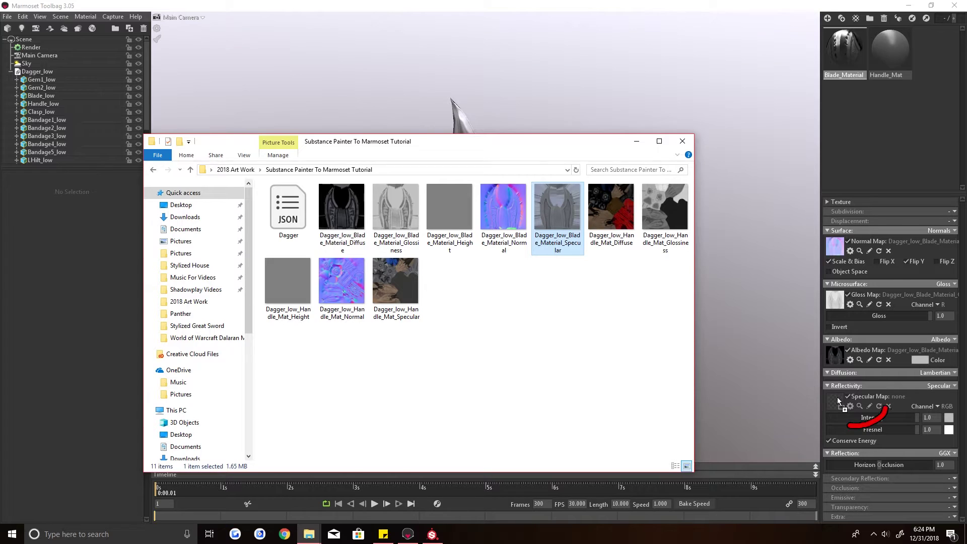
click(778, 306)
scroll(601, 212, up, 3)
middle_drag(594, 252, 590, 234)
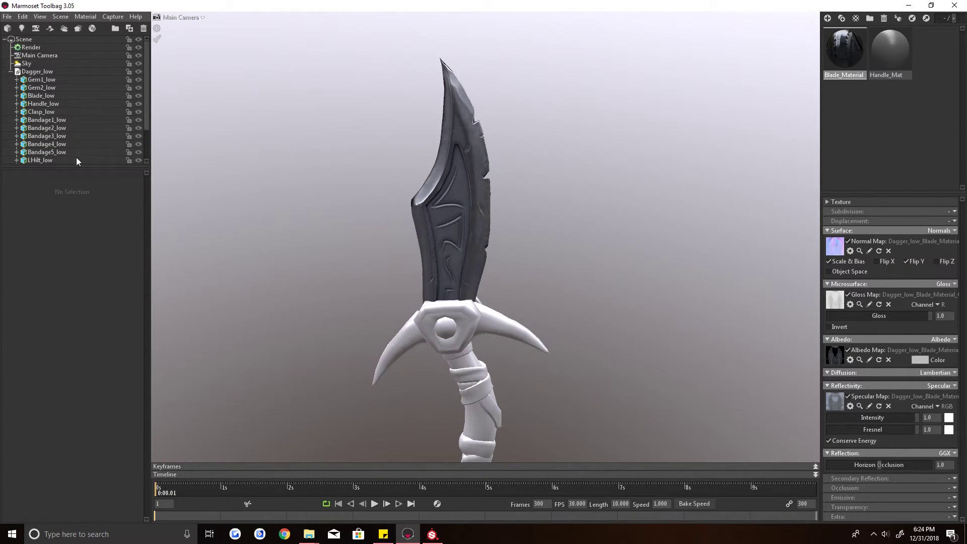
Change the scene's sky light to the Garage preset and close the Sky Browser
click(32, 47)
click(62, 56)
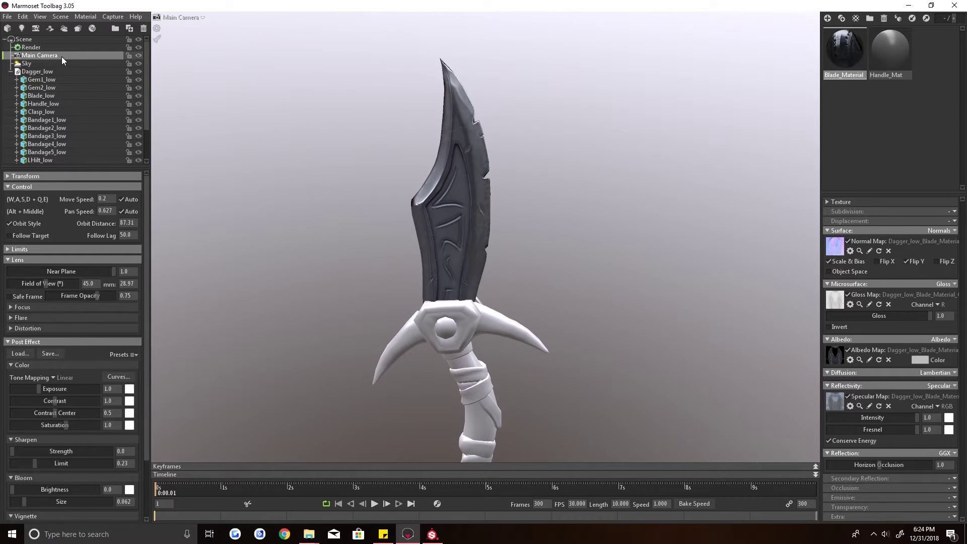
click(41, 64)
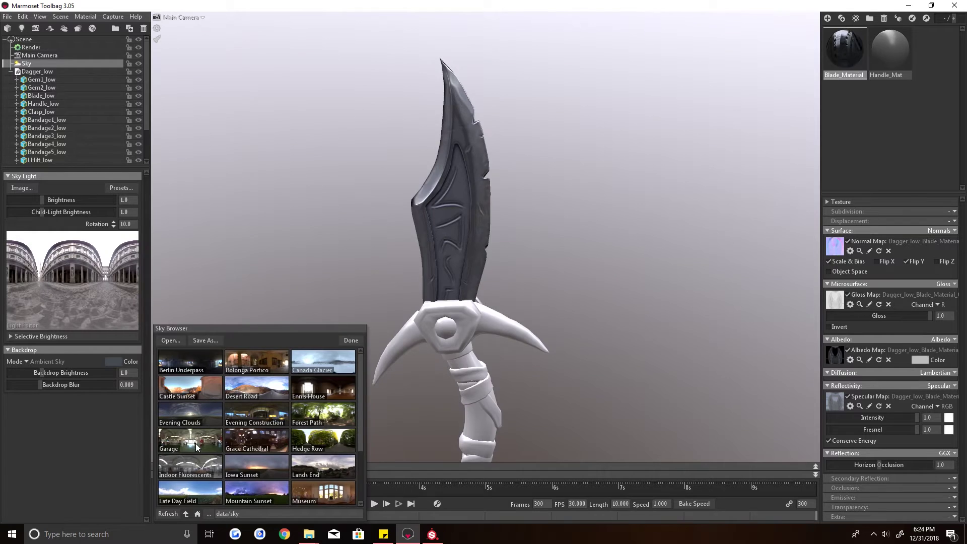
click(196, 443)
click(600, 274)
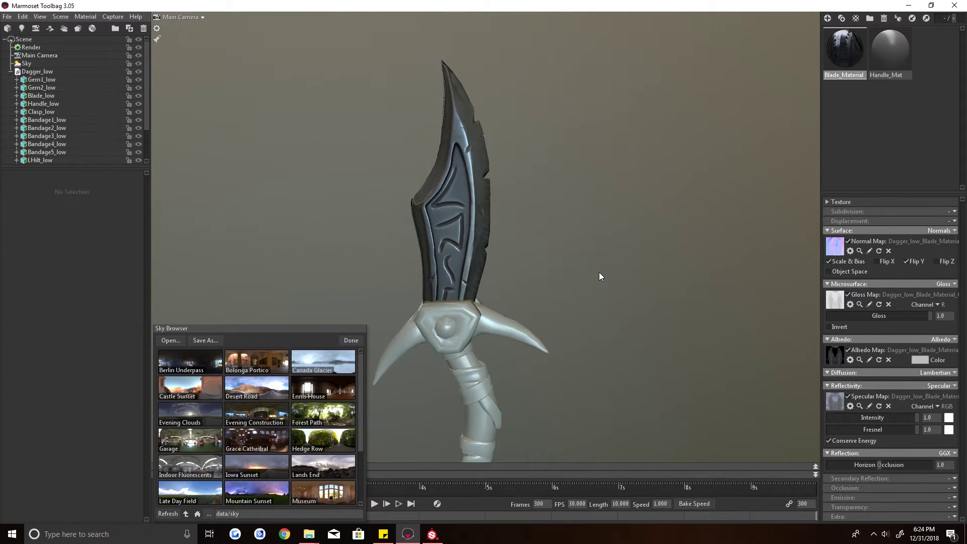
click(354, 341)
Assign the exported Handle_Mat Diffuse texture as Handle_Mat's albedo map and the Handle_Mat Glossiness texture as its gloss map
click(891, 59)
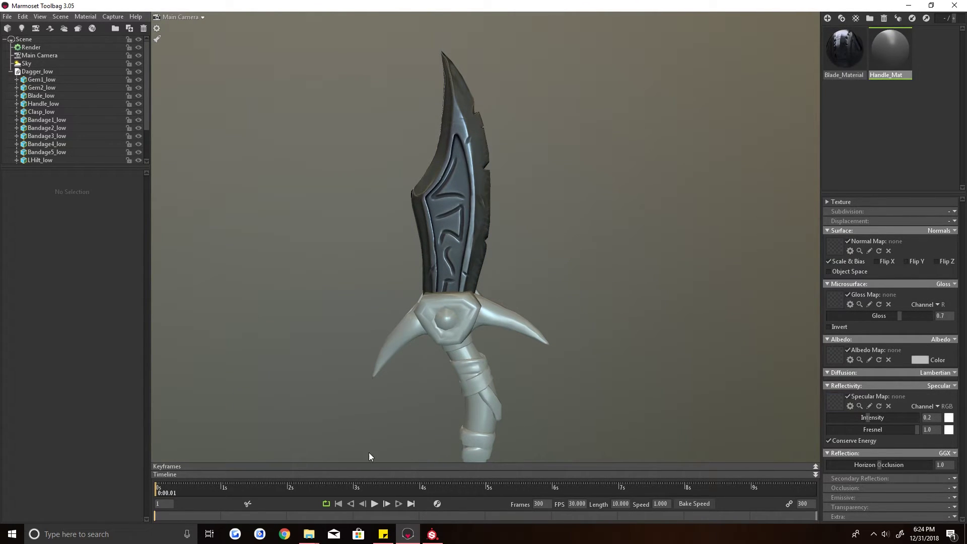
mouse_move(309, 534)
click(282, 517)
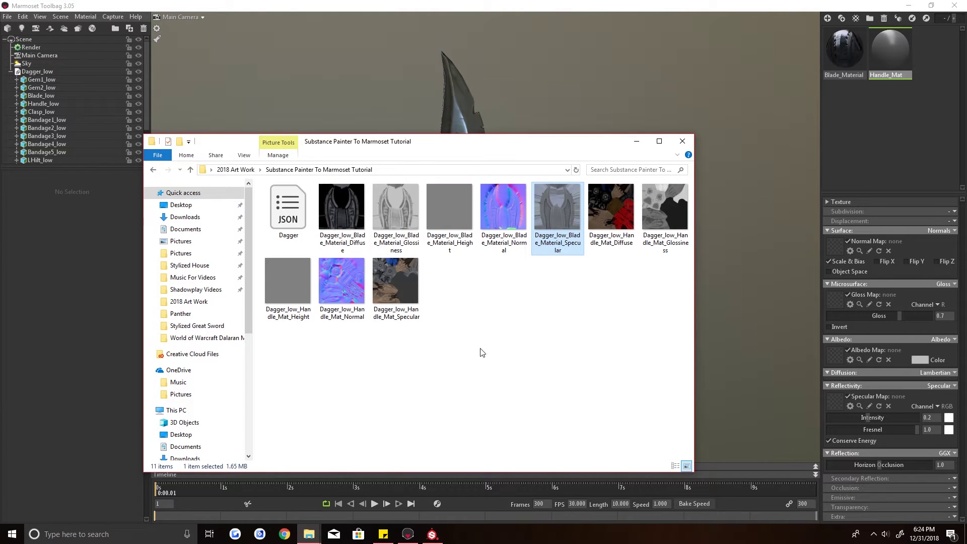
click(596, 235)
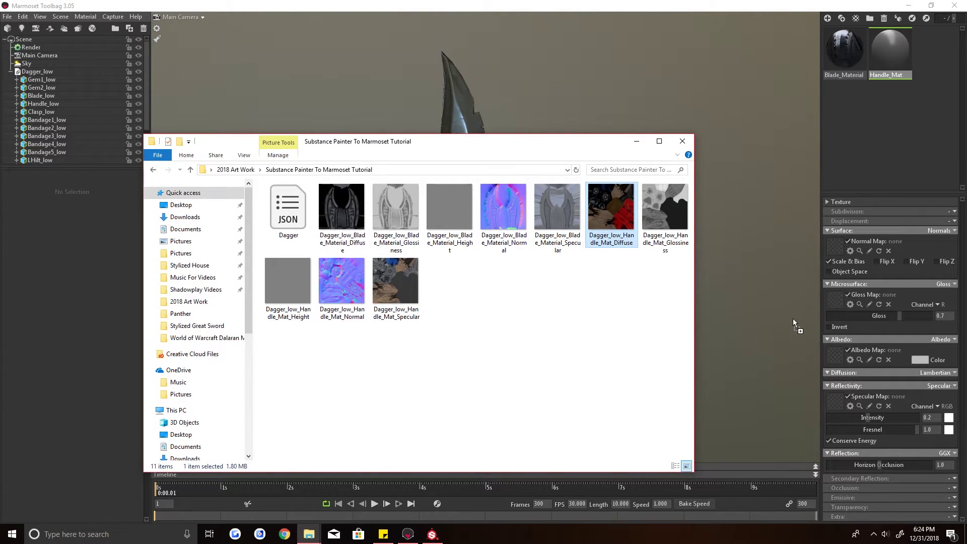
drag(828, 347, 832, 353)
drag(666, 214, 805, 264)
drag(857, 287, 835, 296)
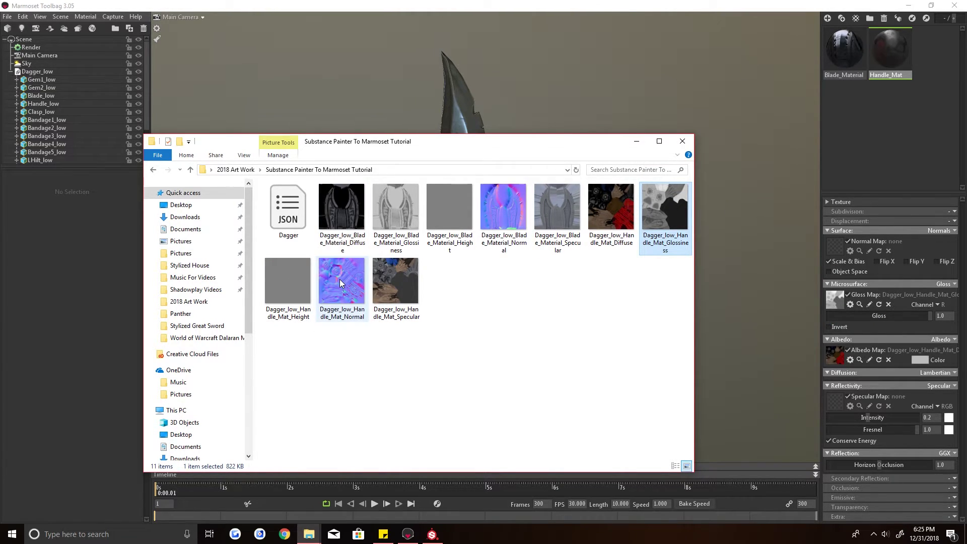
Assign the Handle_Mat Normal texture as Handle_Mat's normal map with Flip Y enabled, and the Handle_Mat Specular texture as its specular map
drag(340, 279, 838, 249)
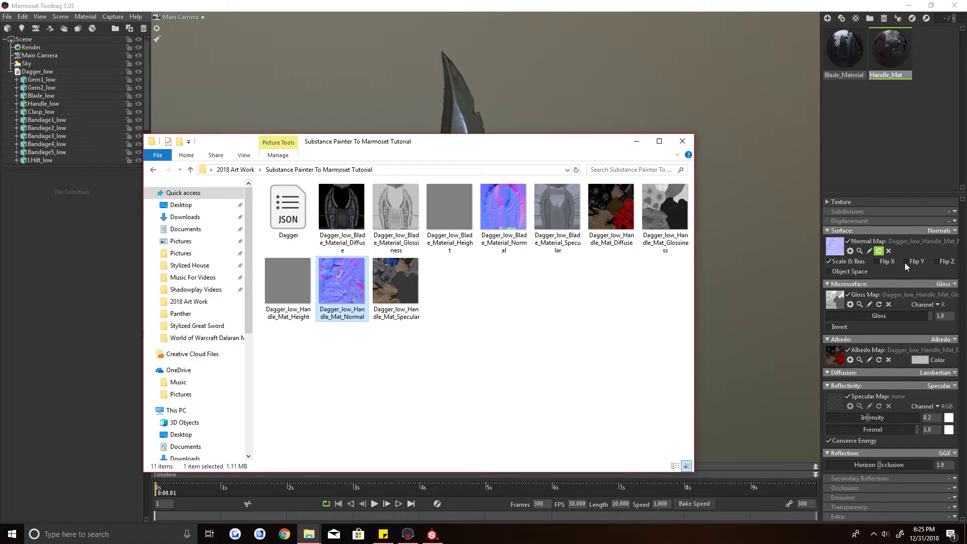
click(905, 261)
mouse_move(309, 534)
click(306, 512)
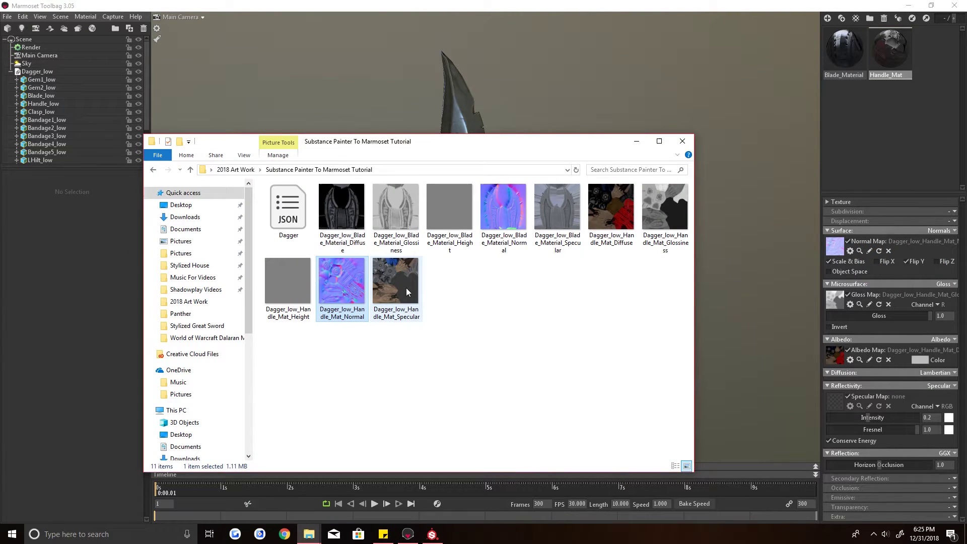
drag(400, 279, 822, 386)
click(723, 212)
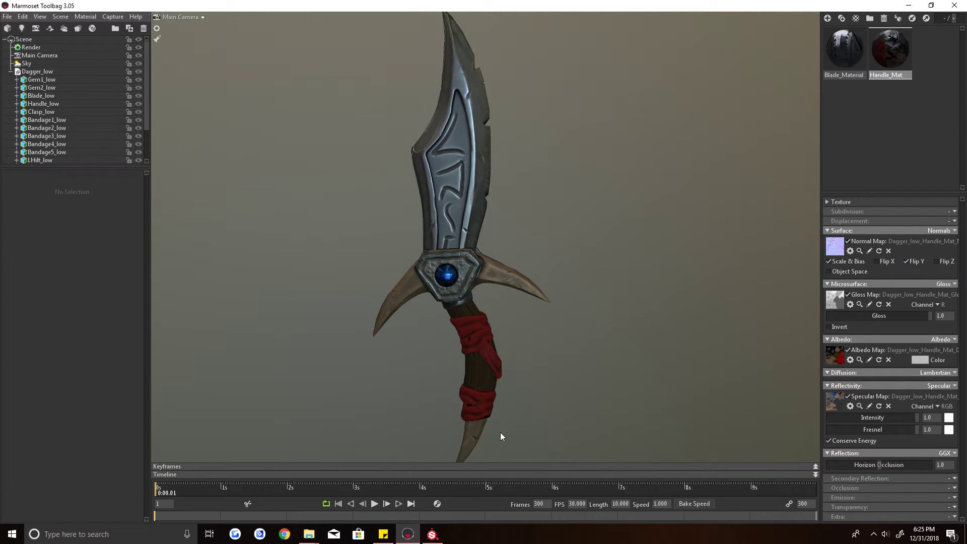
Switch to Substance Painter and examine the original textured dagger for comparison
click(432, 534)
scroll(464, 200, down, 1)
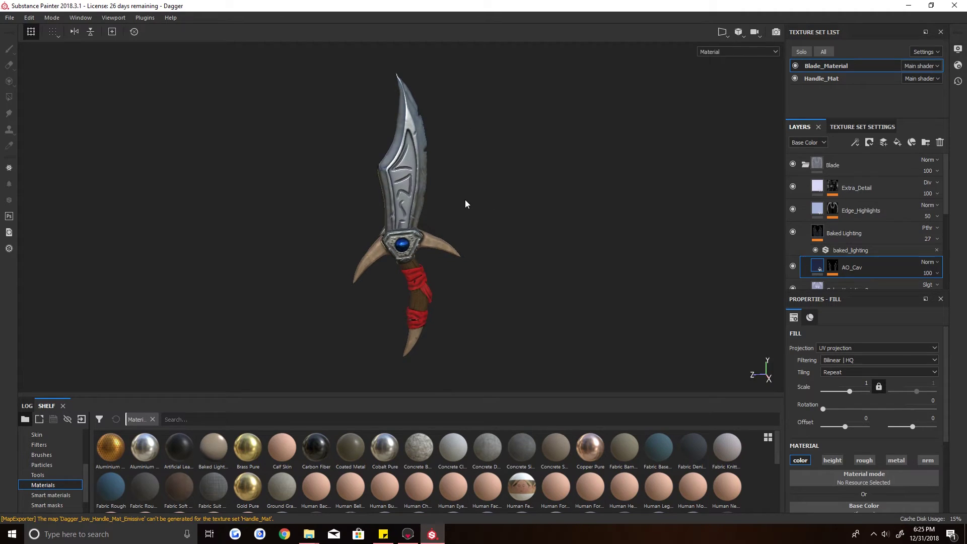
scroll(464, 200, up, 4)
alt+middle_drag(497, 220, 493, 240)
scroll(492, 240, down, 4)
scroll(502, 240, up, 1)
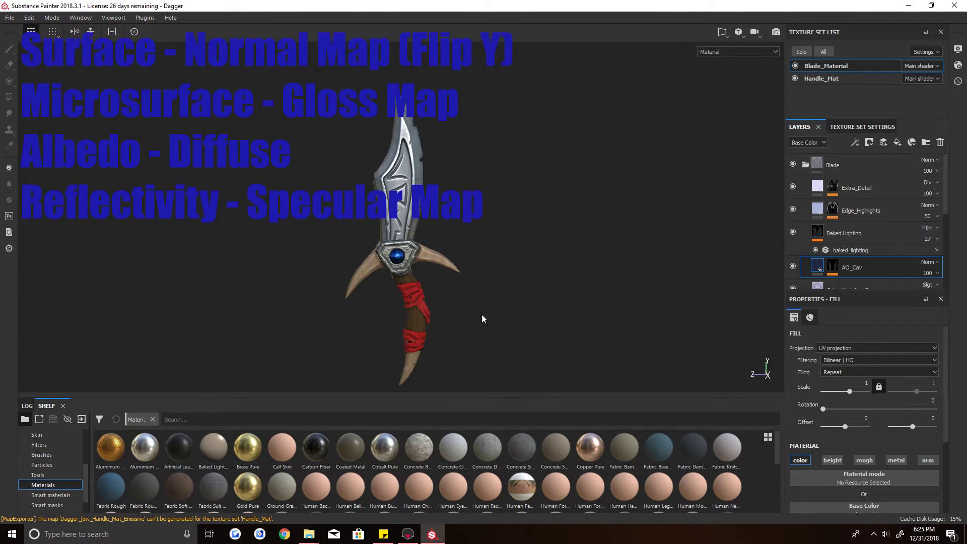
Switch back to Marmoset Toolbag and set Handle_Mat's specular intensity and gloss to 1.0, checking the handle up close
click(407, 534)
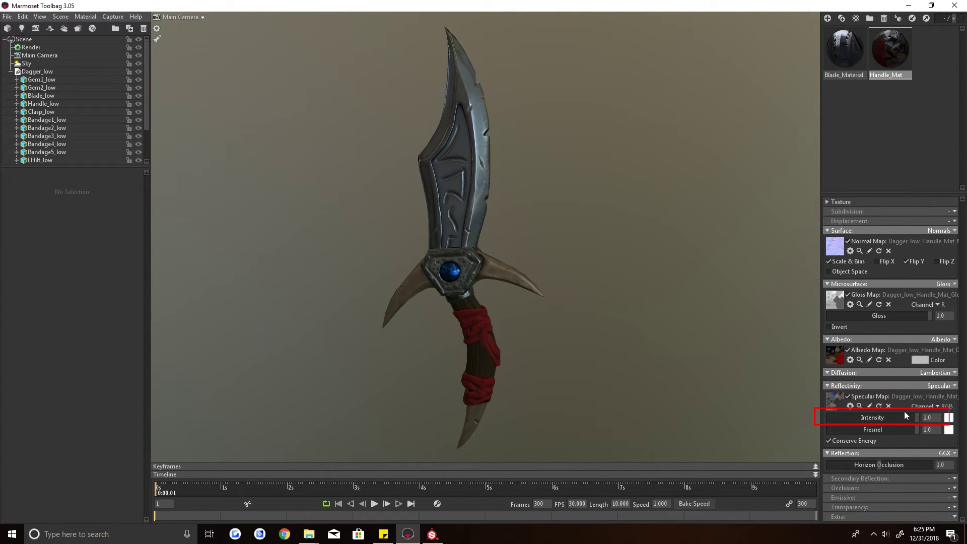
mouse_move(905, 418)
mouse_down()
mouse_move(857, 419)
mouse_move(918, 423)
mouse_up()
drag(905, 315, 932, 316)
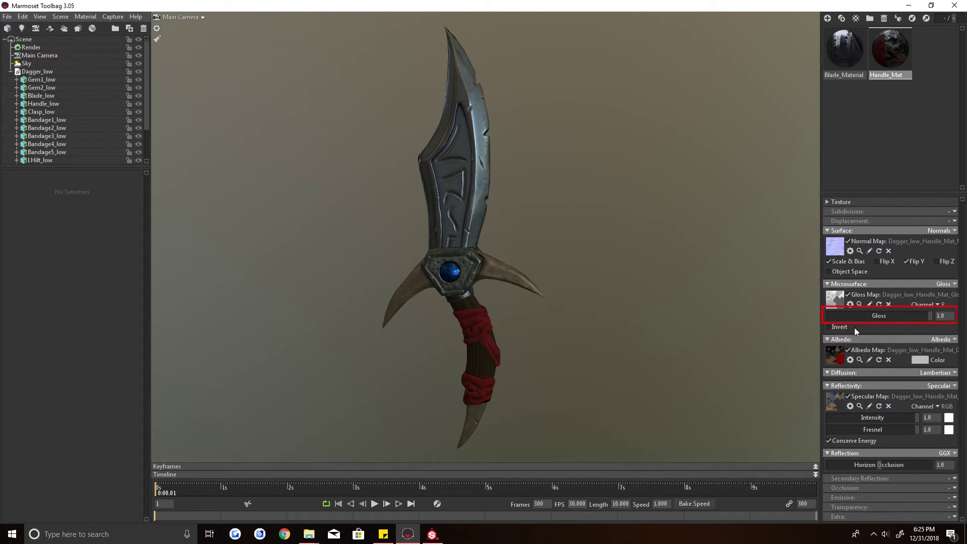
scroll(557, 274, up, 3)
middle_drag(495, 416, 509, 282)
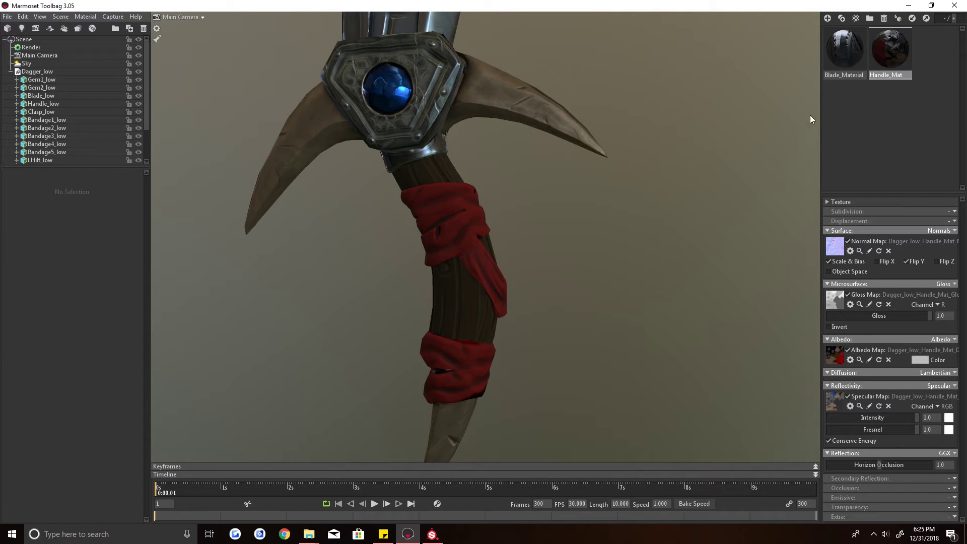
mouse_move(928, 317)
mouse_down()
mouse_move(832, 316)
mouse_move(933, 316)
mouse_up()
Examine the textured guard, gem and wrapped handle from several angles
middle_drag(527, 246, 557, 310)
scroll(557, 311, up, 2)
scroll(531, 298, down, 4)
drag(531, 298, 560, 278)
middle_drag(560, 278, 542, 324)
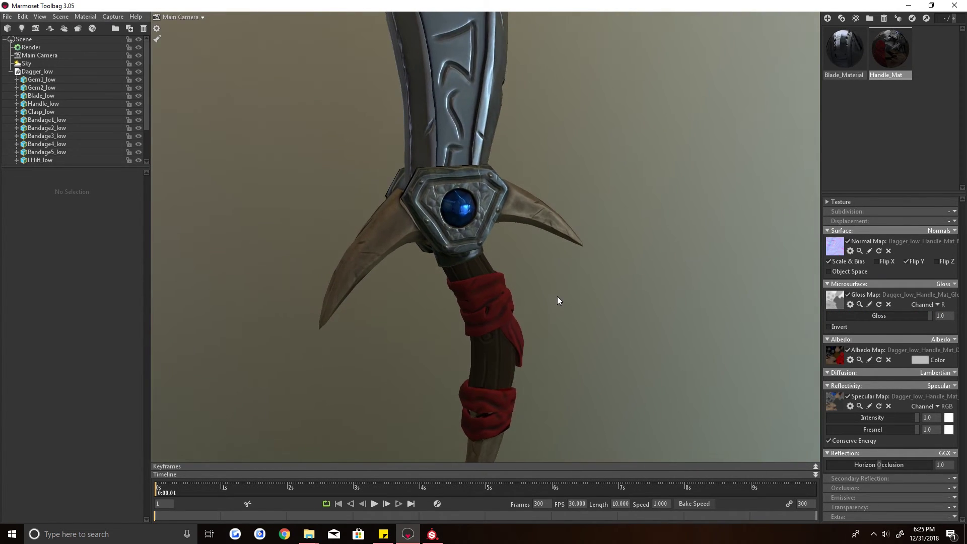
drag(543, 329, 499, 338)
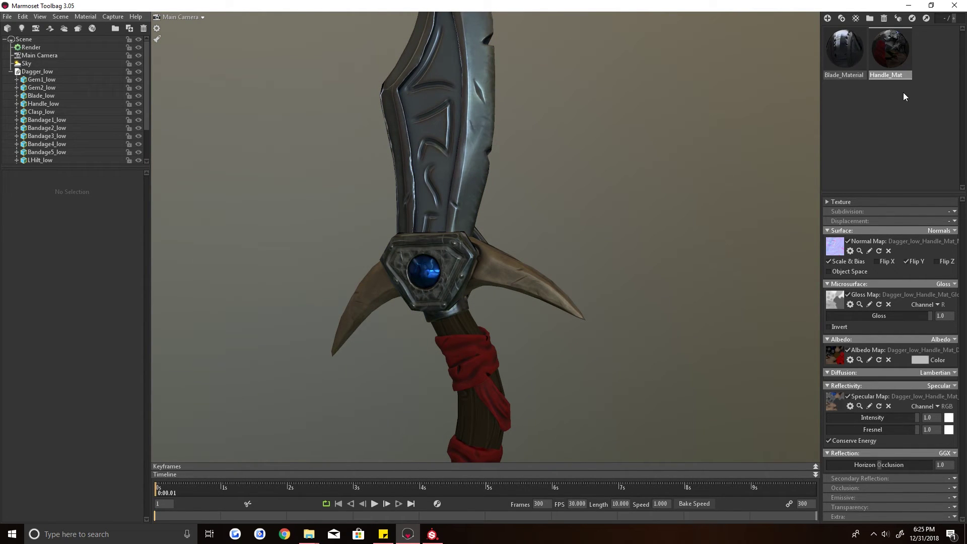
Try Blade_Material's gloss at 0.0 to see its effect on the blade, and restore it to 1.0
click(852, 59)
mouse_move(602, 119)
middle_down()
mouse_move(636, 228)
mouse_move(657, 263)
middle_up()
drag(928, 315, 823, 316)
drag(652, 288, 675, 288)
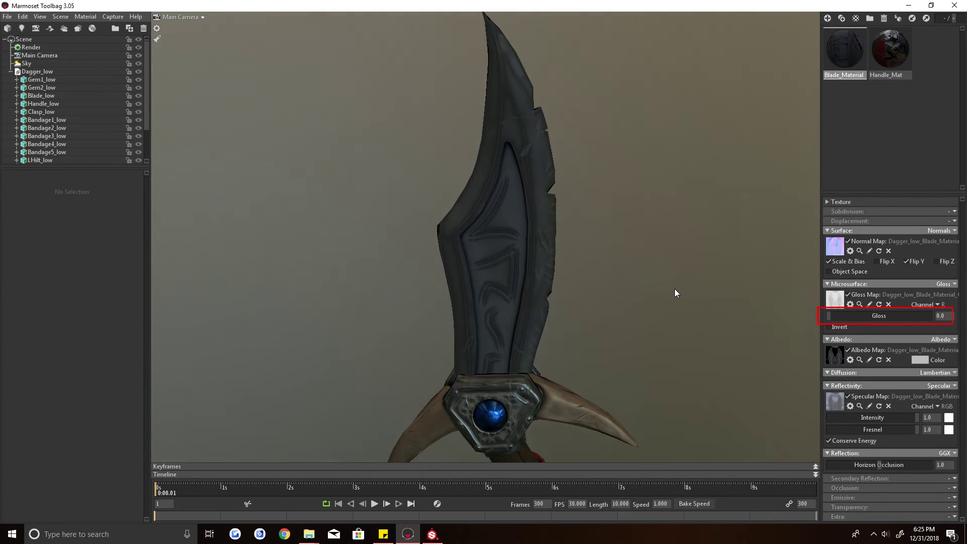
drag(828, 314, 934, 316)
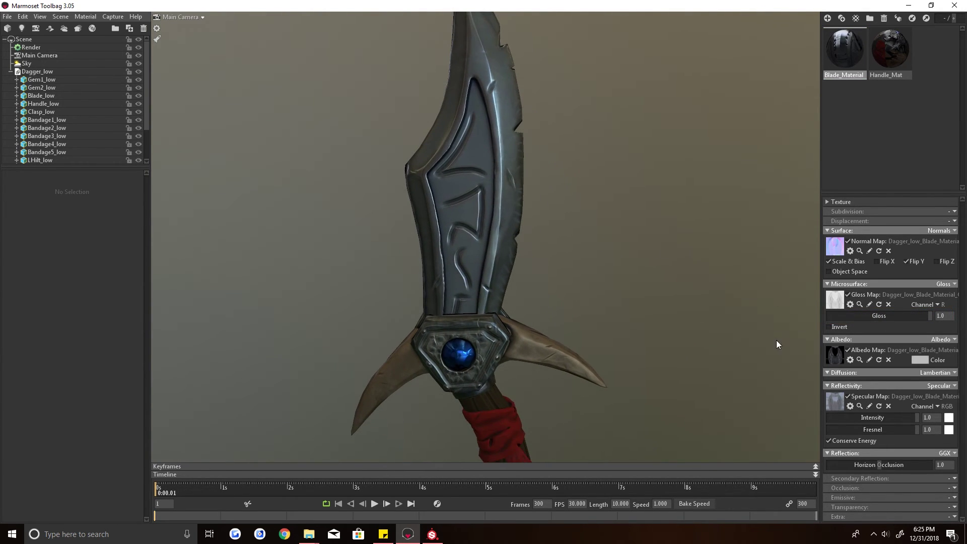
Set Blade_Material's specular intensity and Fresnel to 1.0 and view the whole dagger
drag(915, 417, 936, 422)
drag(850, 430, 921, 440)
scroll(644, 315, up, 1)
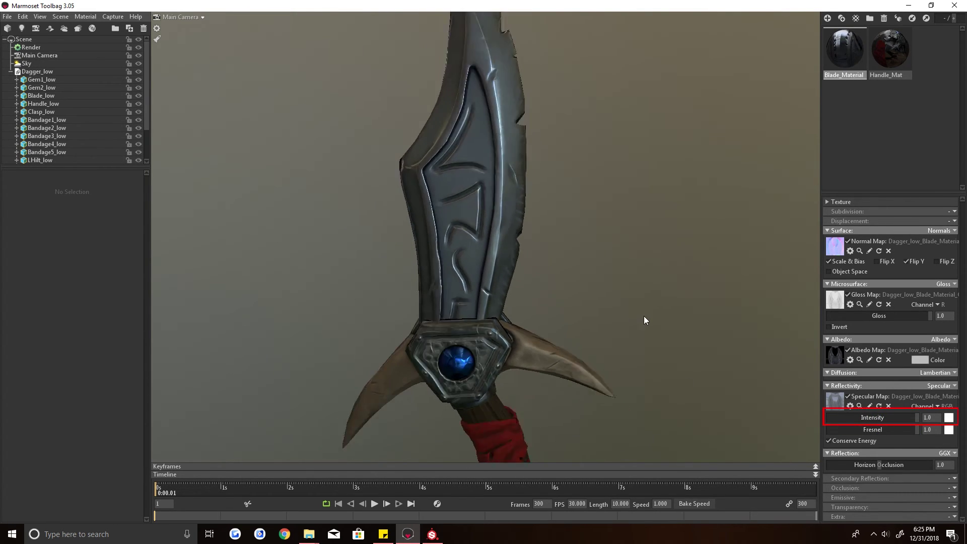
scroll(644, 315, down, 3)
middle_drag(644, 316, 643, 277)
drag(649, 329, 598, 298)
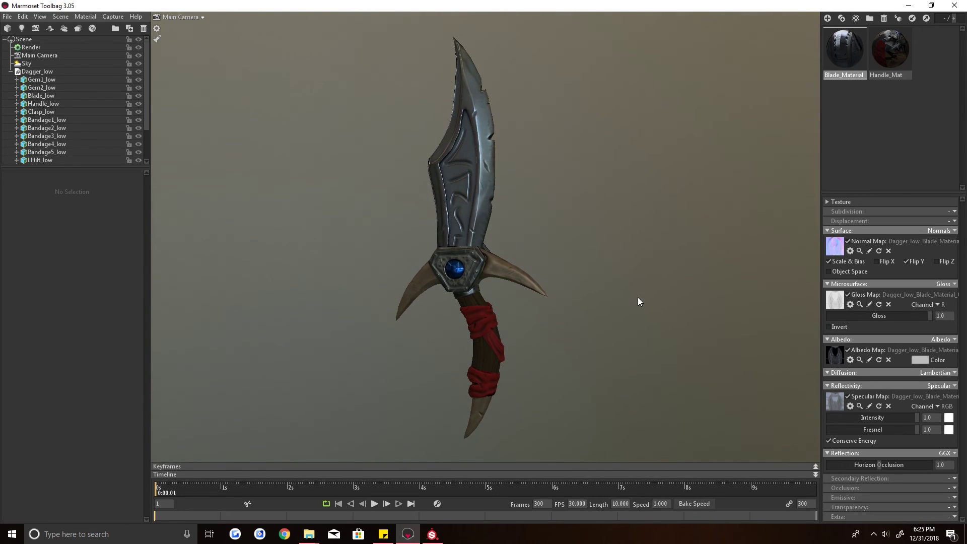